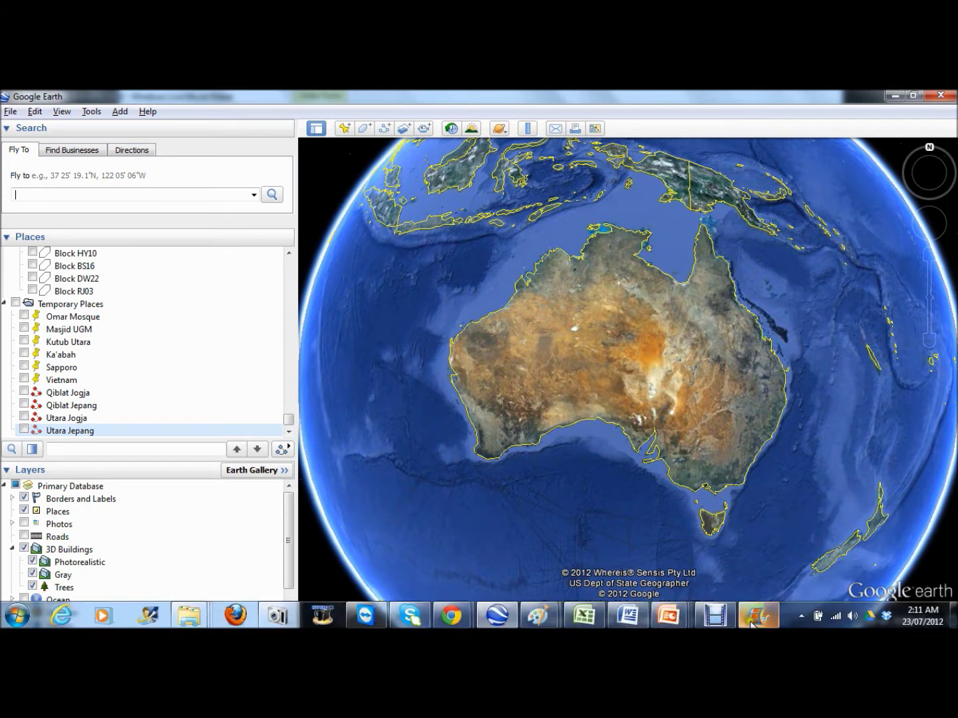
Step: Open the Qiblat.xls workbook in Excel
left_click(585, 617)
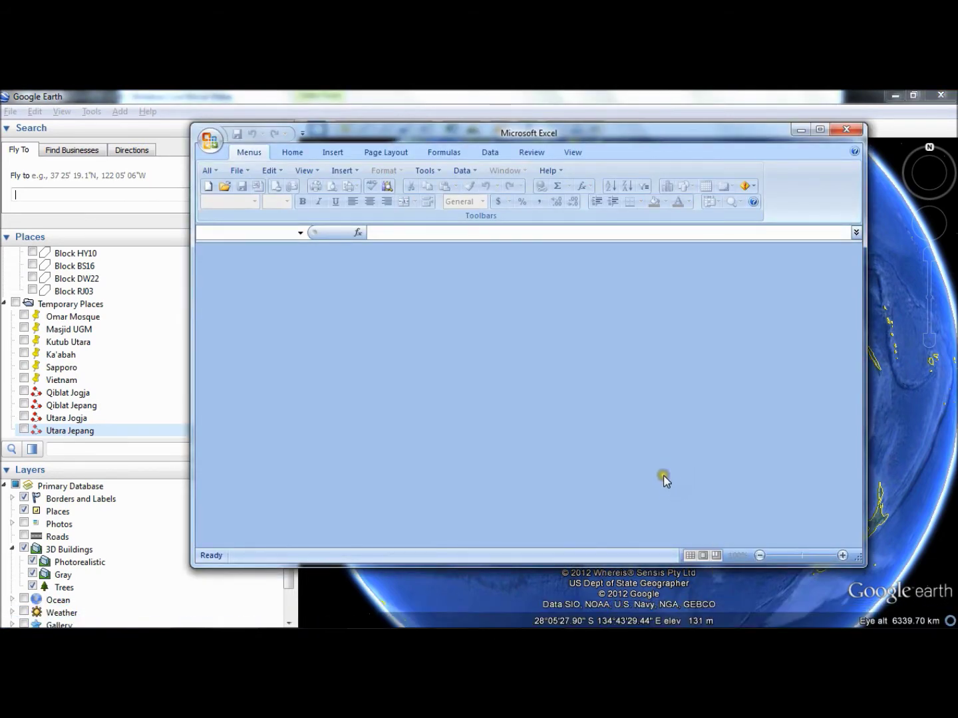
left_click(224, 186)
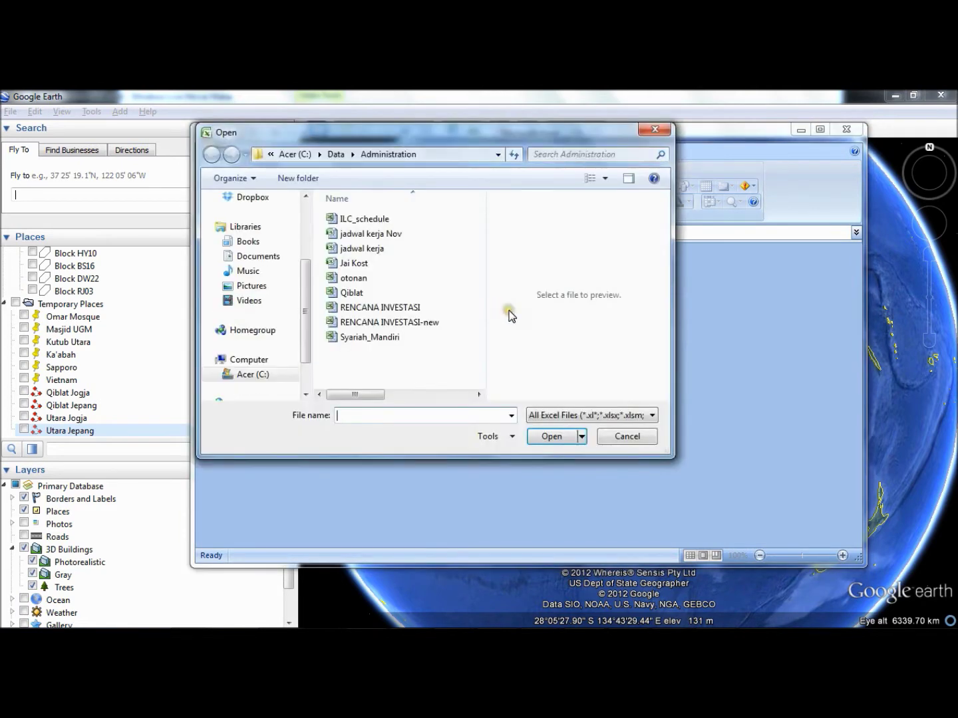
left_click(362, 294)
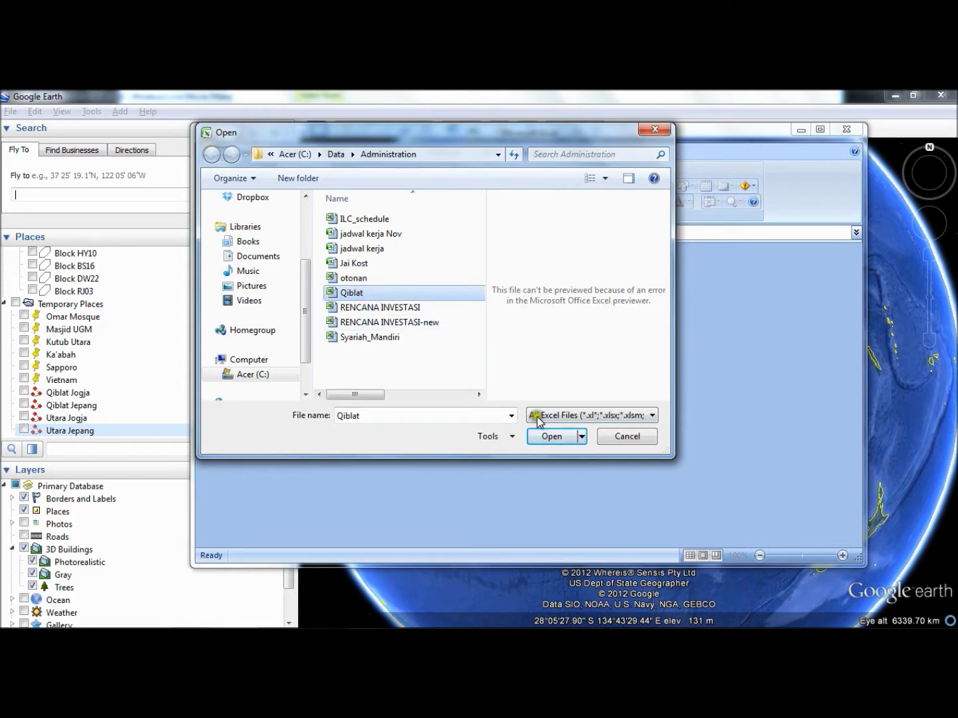
left_click(550, 436)
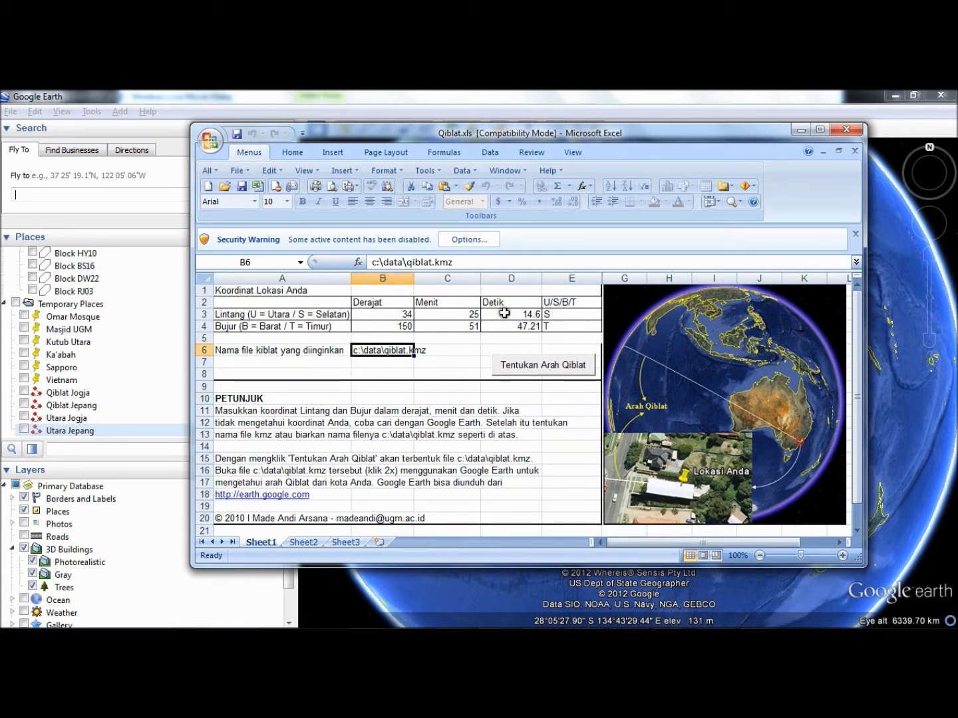
Step: Enable the workbook's disabled macro content from the security options
left_click(466, 238)
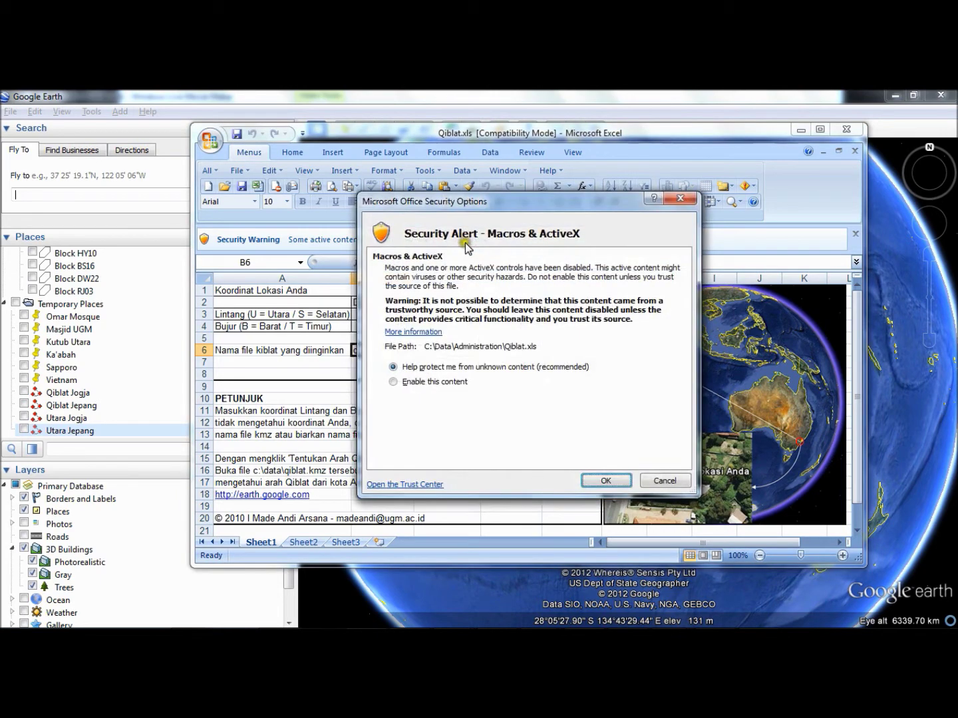
left_click(392, 383)
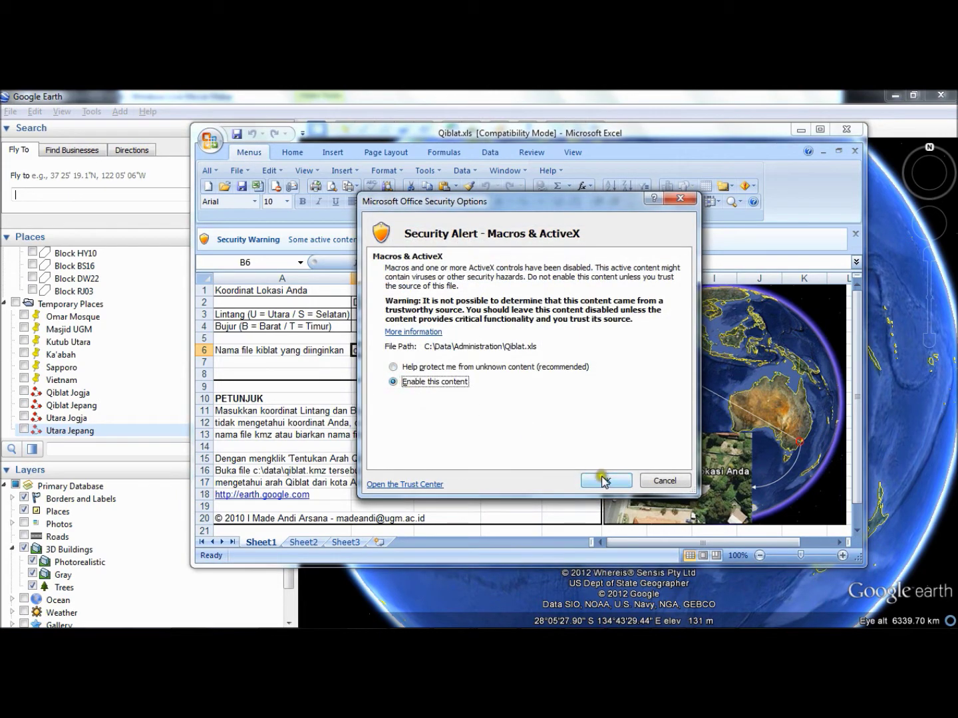
left_click(605, 481)
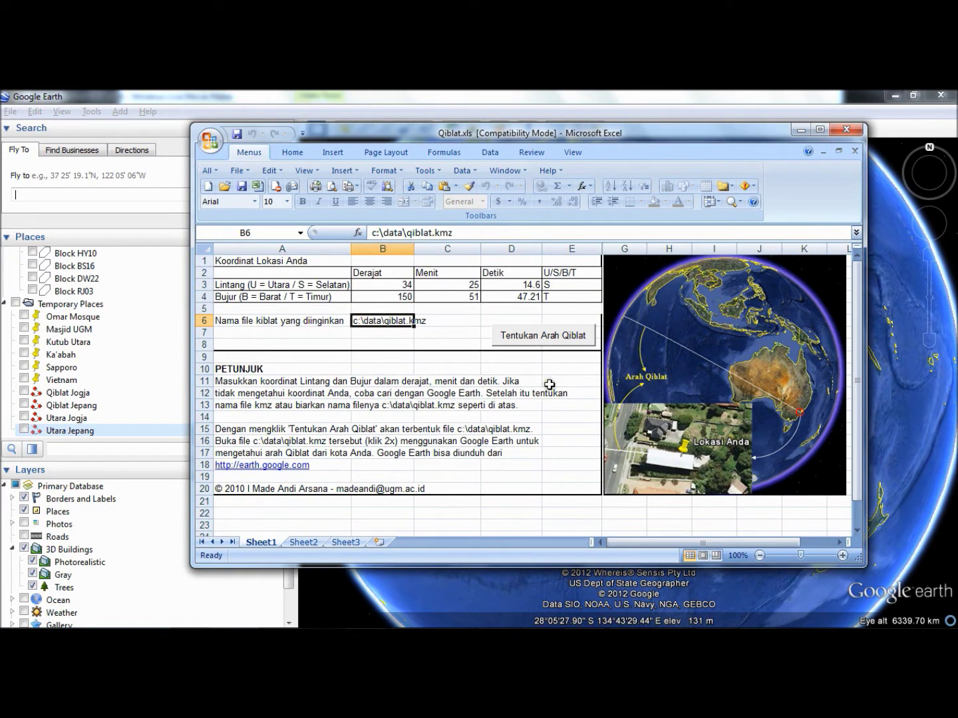
Step: Run the Tentukan Arah Qiblat macro to create c:\data\qiblat.kmz, then return to Google Earth
left_click(383, 286)
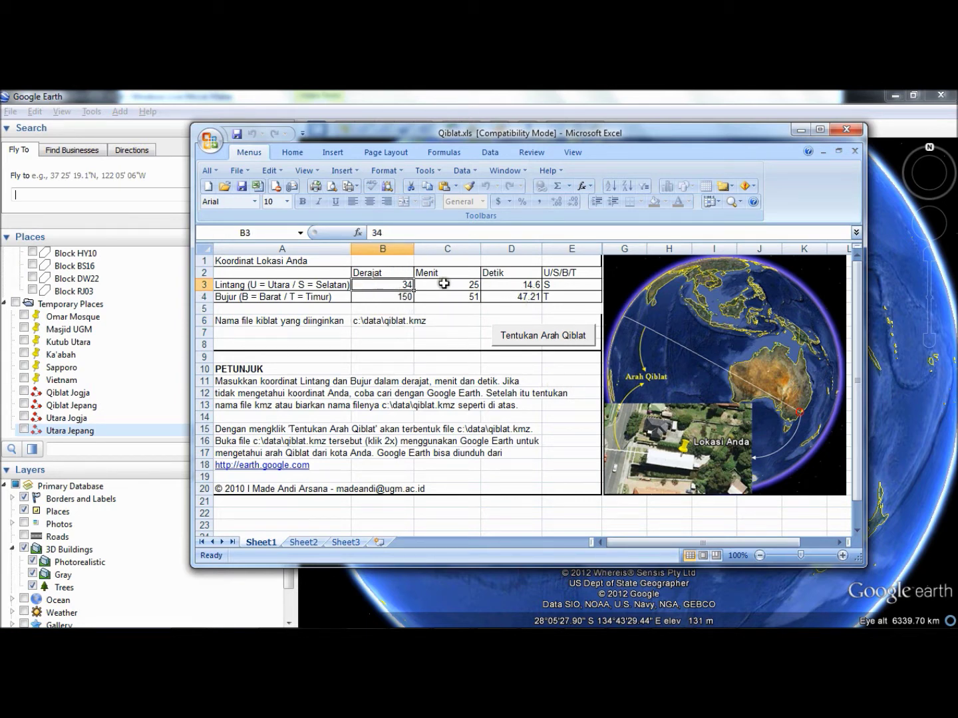
left_click(532, 341)
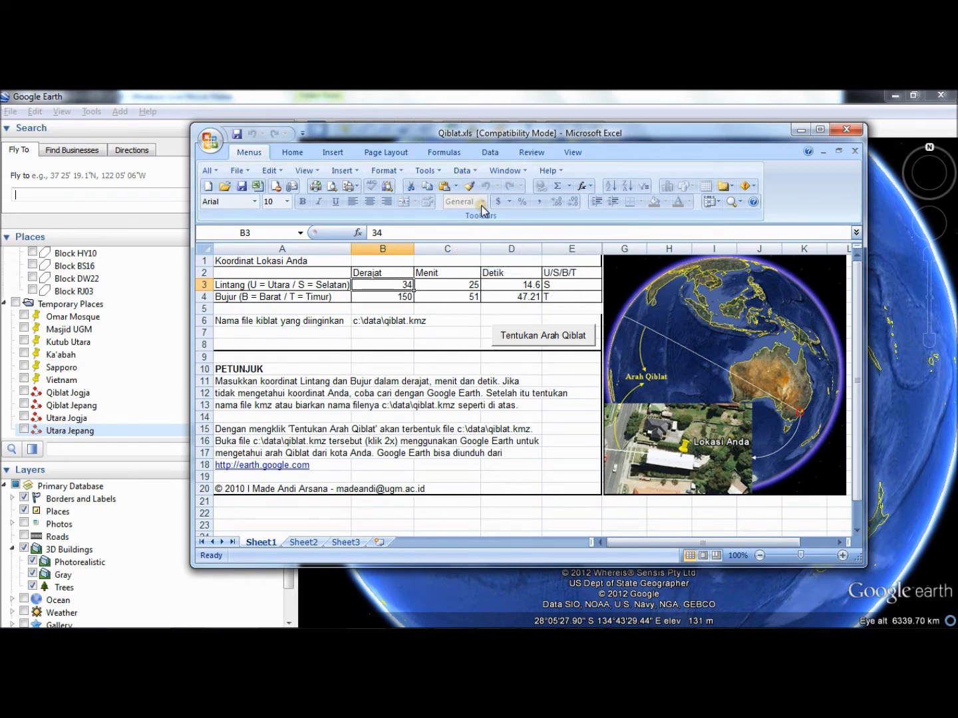
left_click(402, 96)
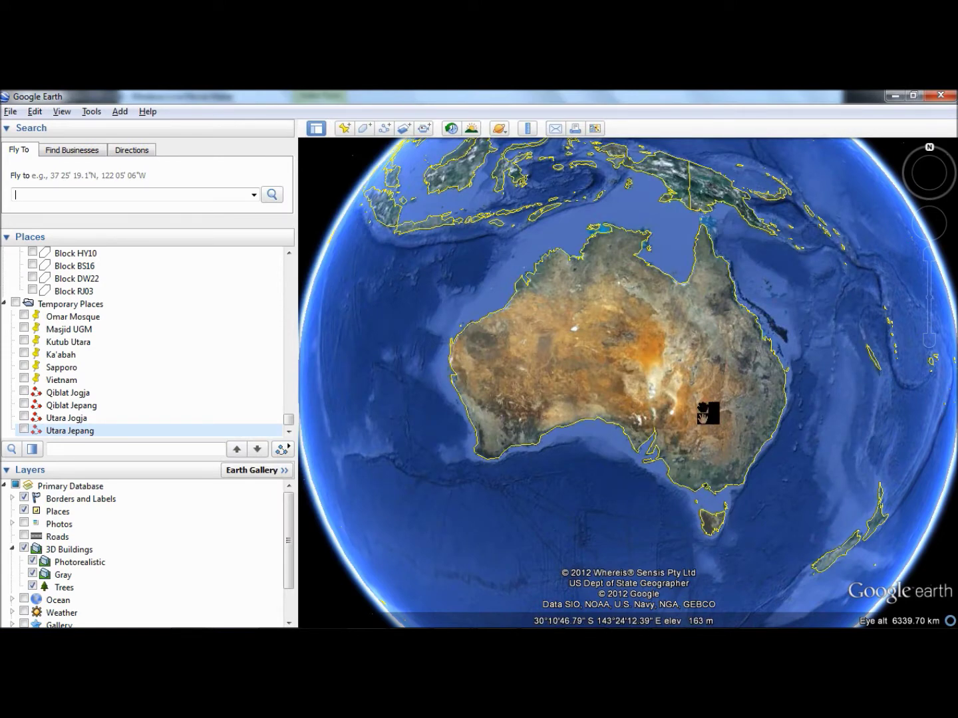
Step: Fly to the Omar Mosque placemark and zoom in close on the mosque
left_click_drag(611, 409, 578, 398)
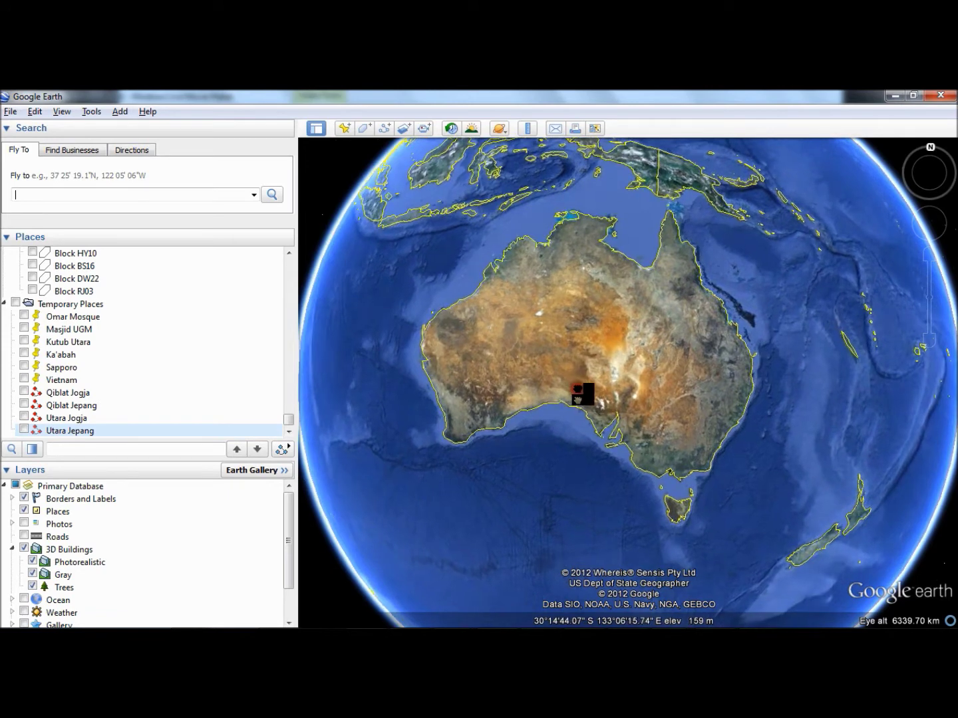
left_click_drag(428, 363, 440, 354)
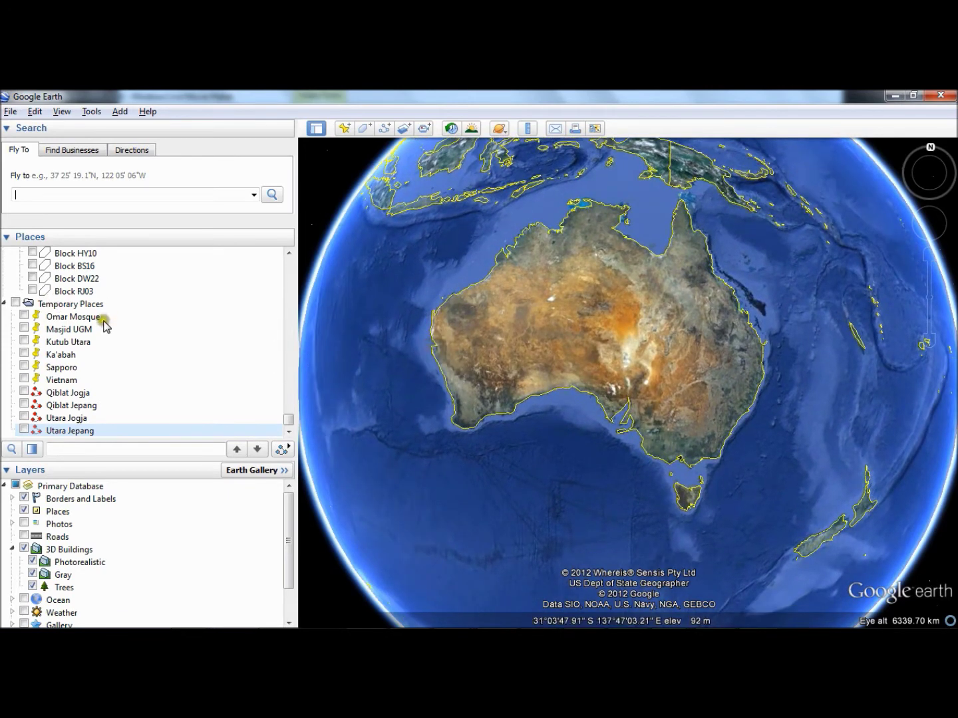
double_click(82, 318)
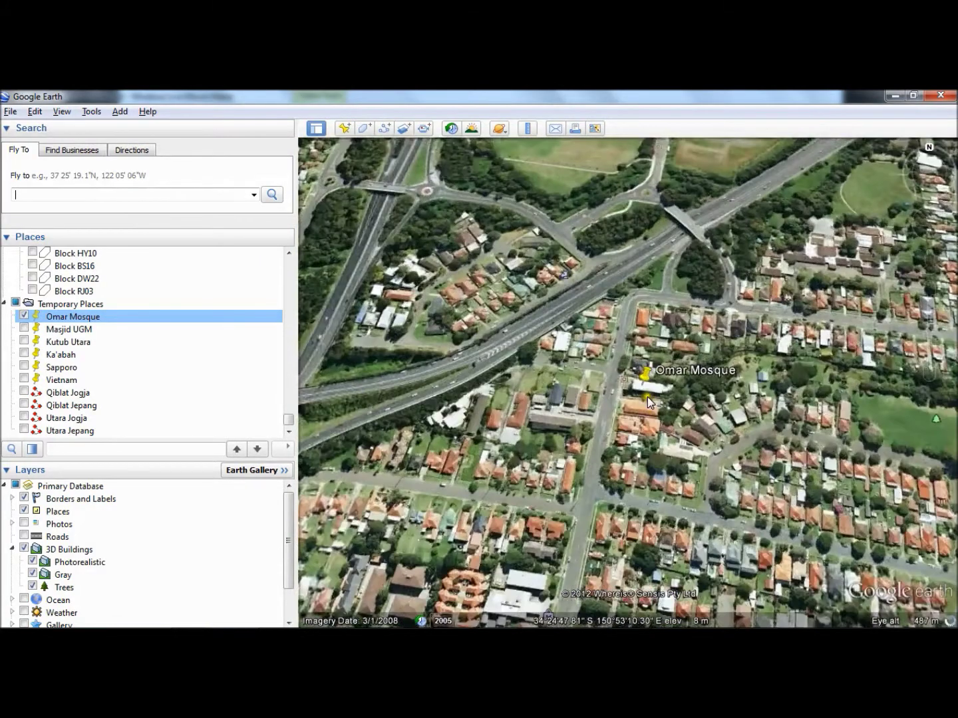
double_click(647, 396)
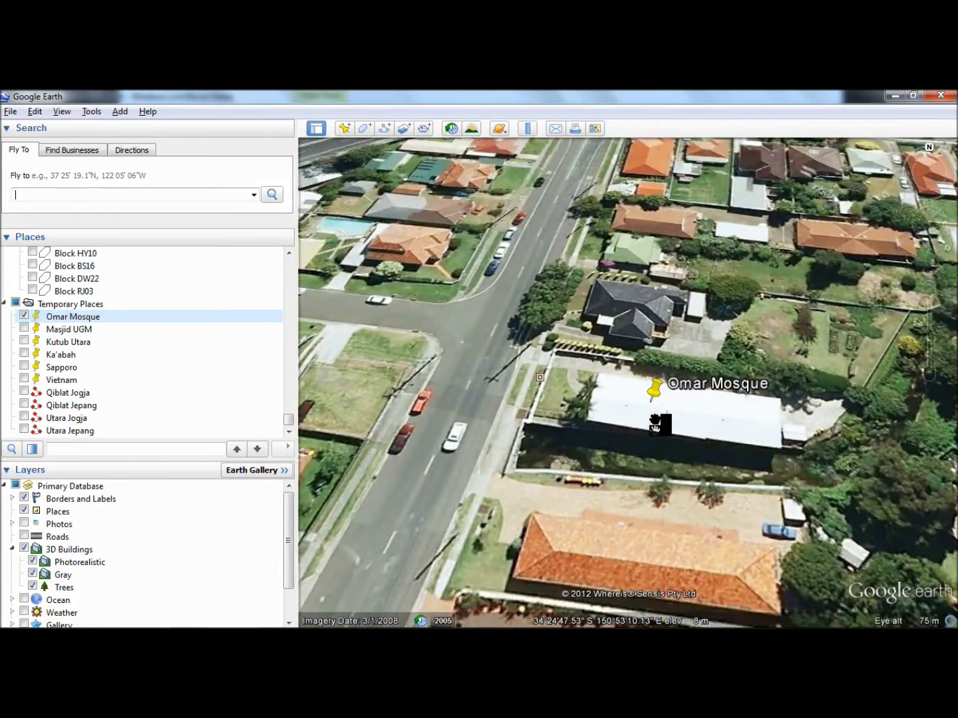
double_click(657, 419)
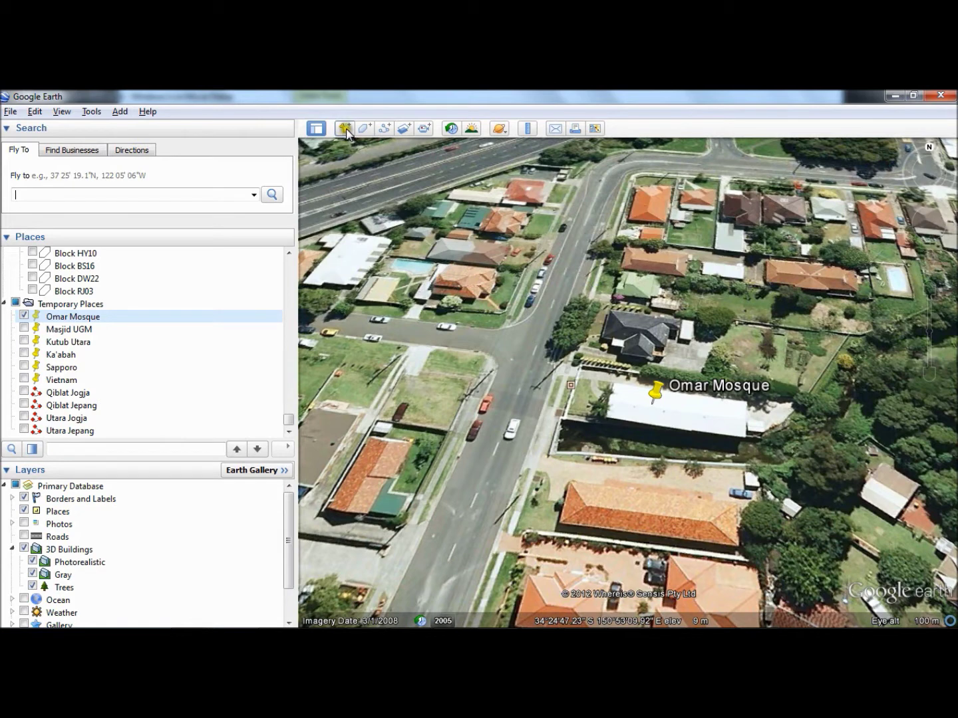
Step: Show Omar Mosque's placemark properties (34°24'47.42"S, 150°53'10.11"E) beside the Qiblat workbook
left_click_drag(650, 410, 656, 403)
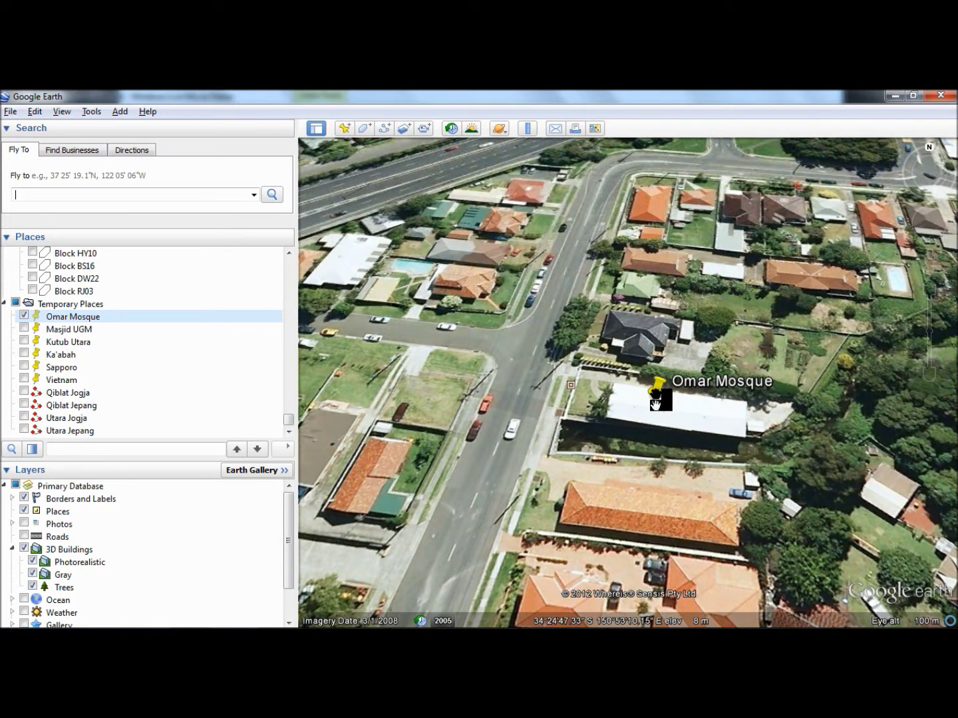
right_click(656, 401)
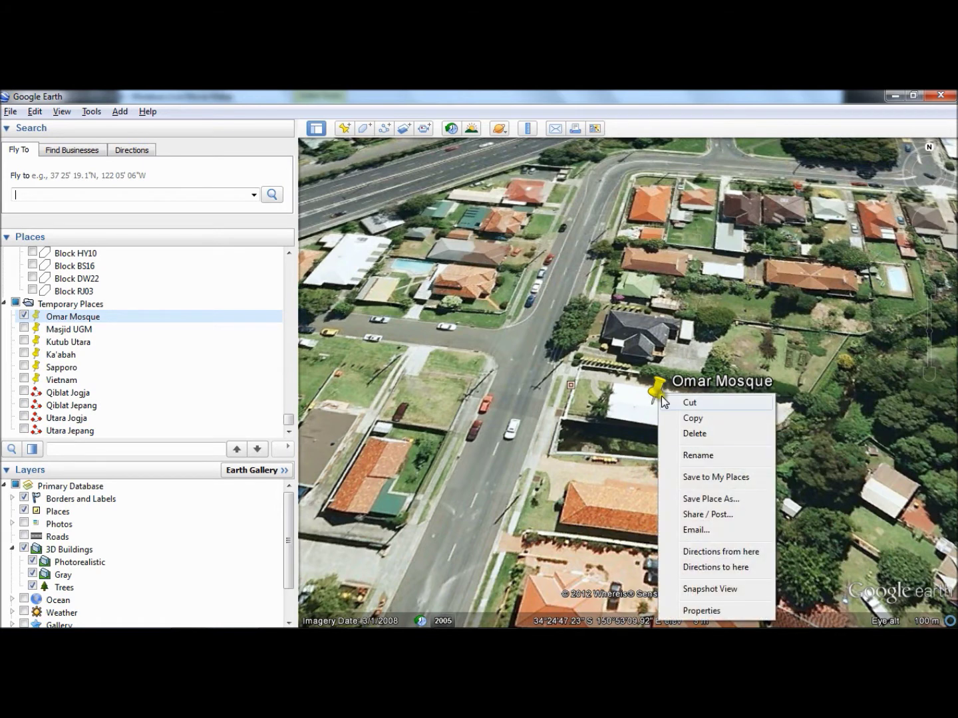
left_click(702, 611)
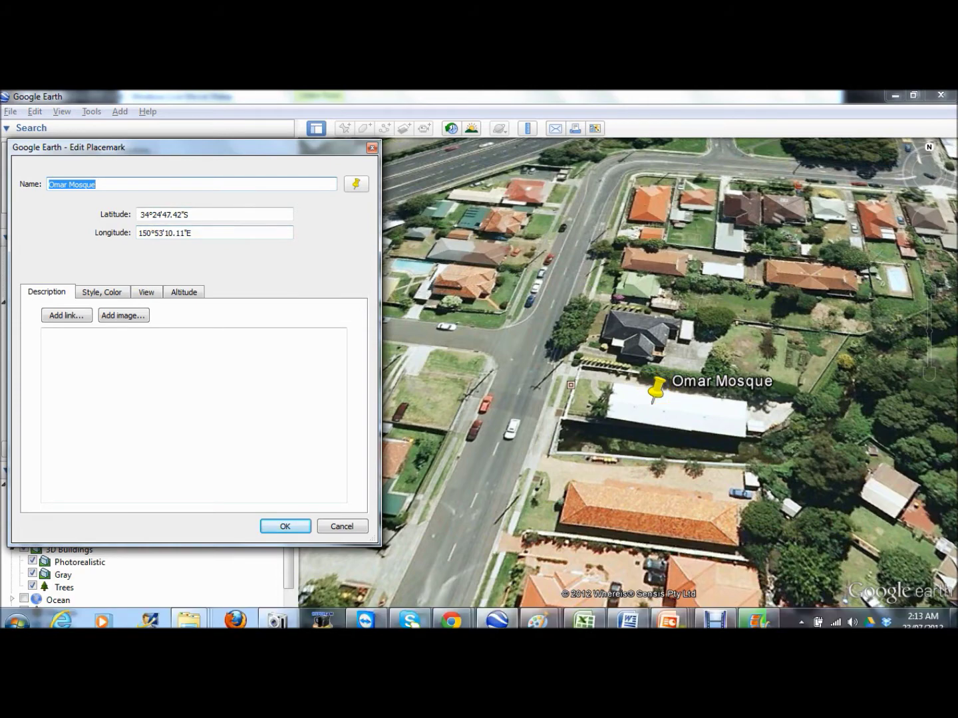
left_click(583, 620)
left_click_drag(377, 134, 402, 125)
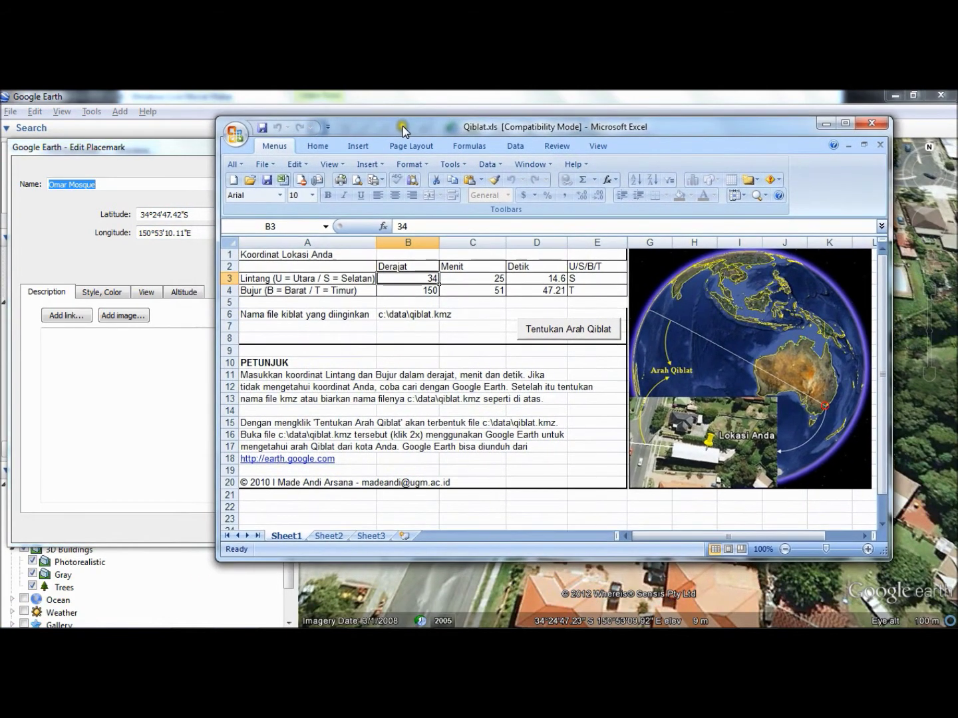
Step: Enter the latitude as 34° 24′ 47.42″
left_click(417, 278)
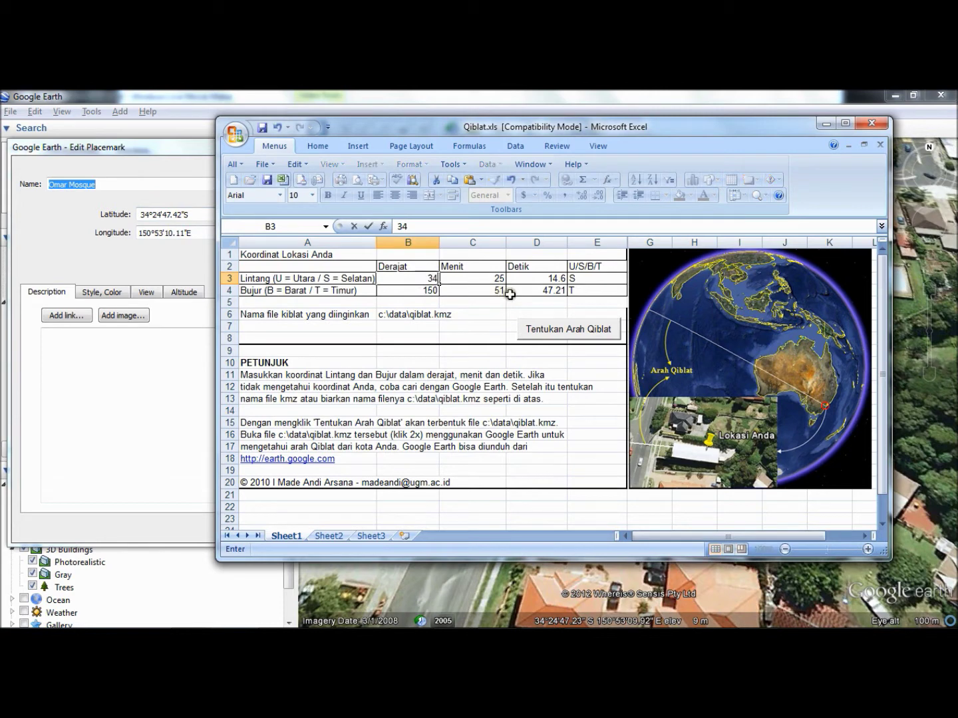
left_click(479, 280)
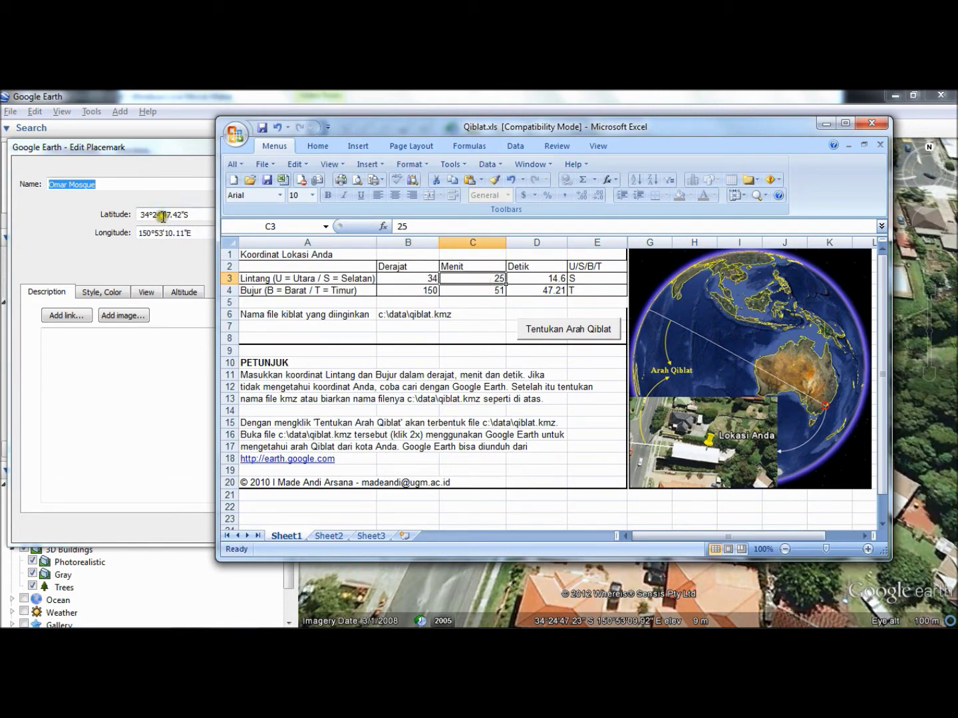
type("24")
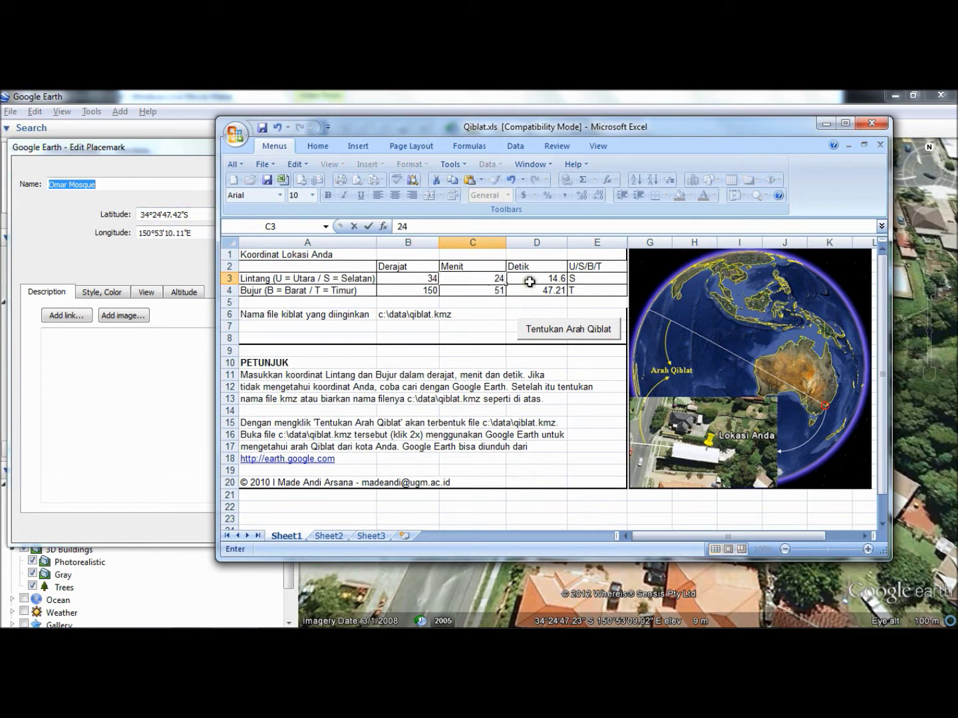
left_click(529, 279)
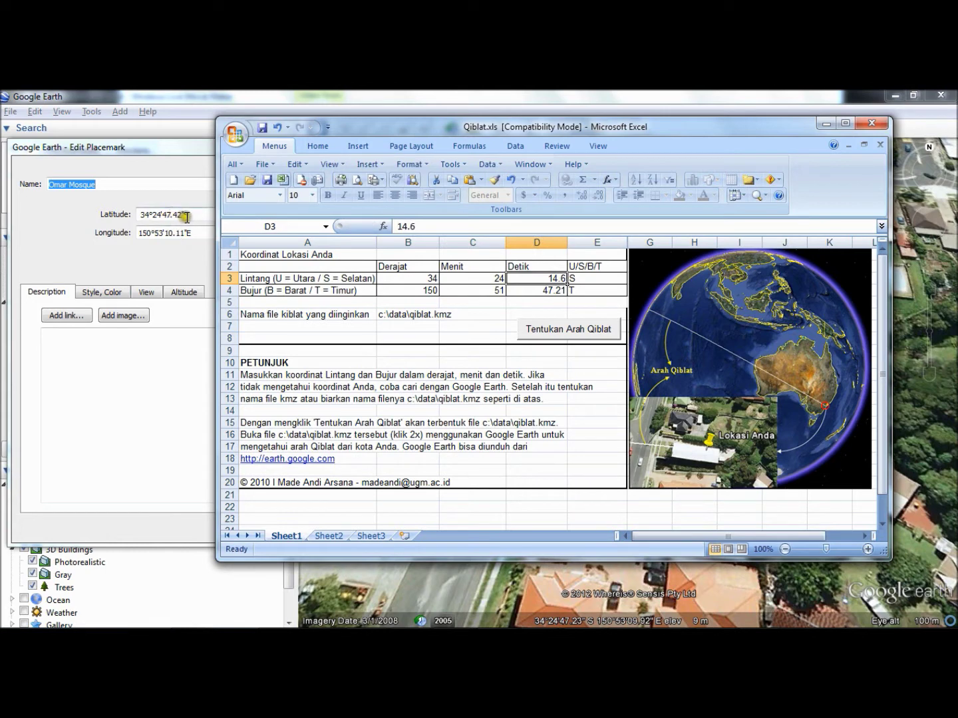
type("42")
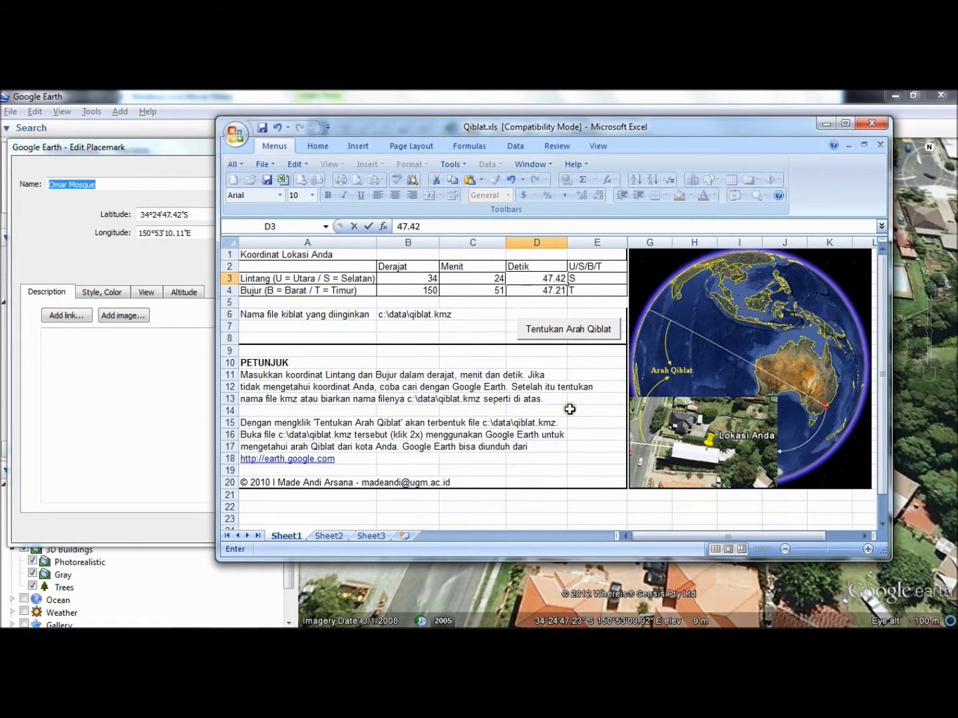
left_click(578, 279)
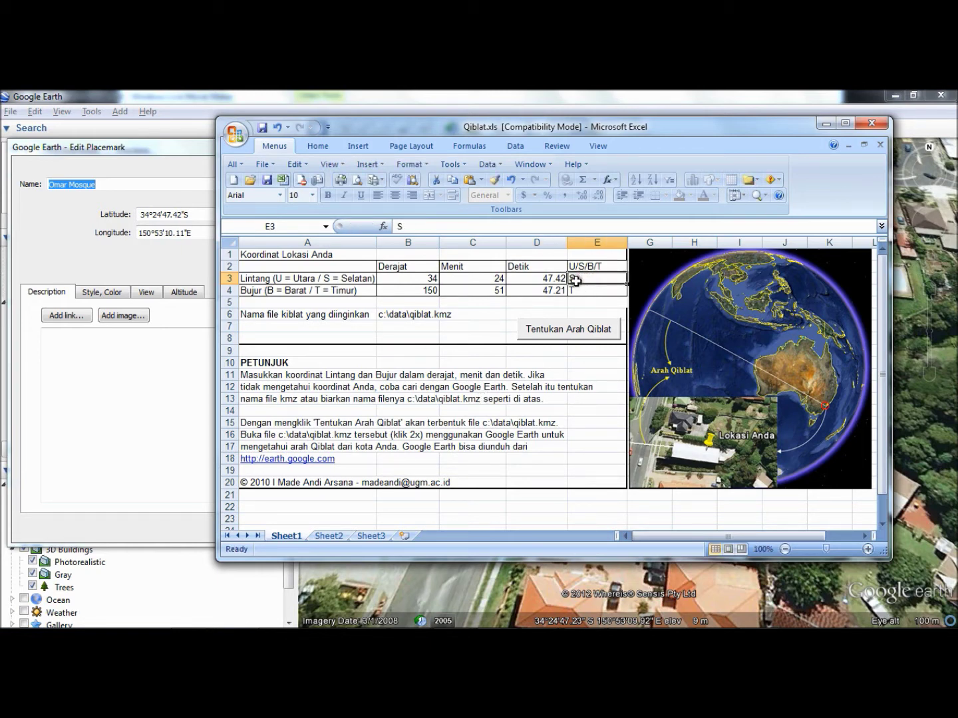
Step: Enter the longitude as 150° 53′ 10.11″
left_click(417, 290)
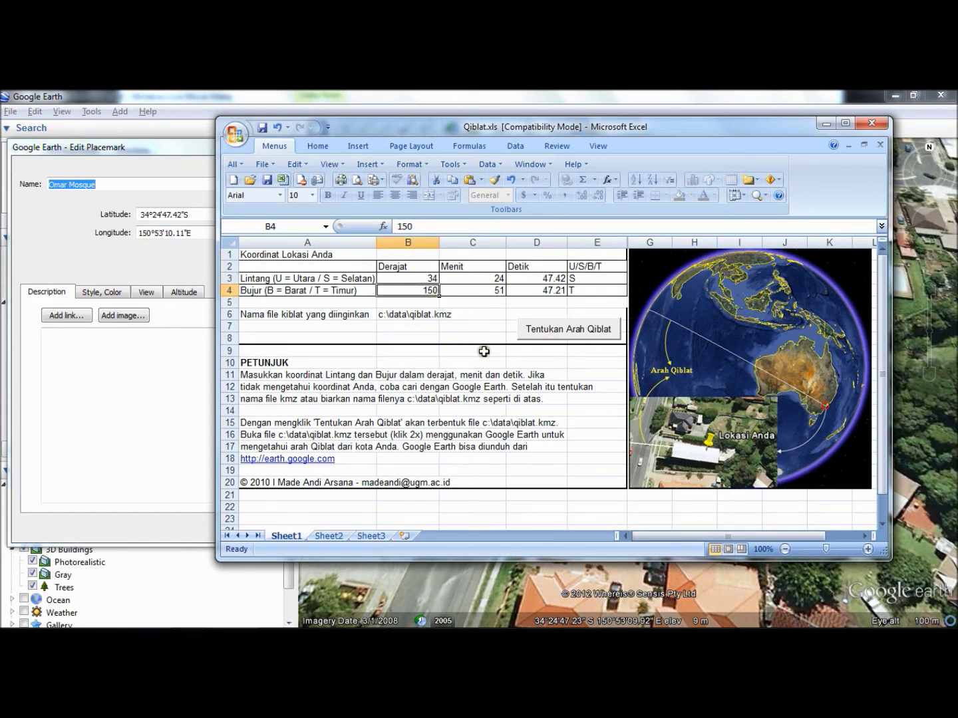
type("15")
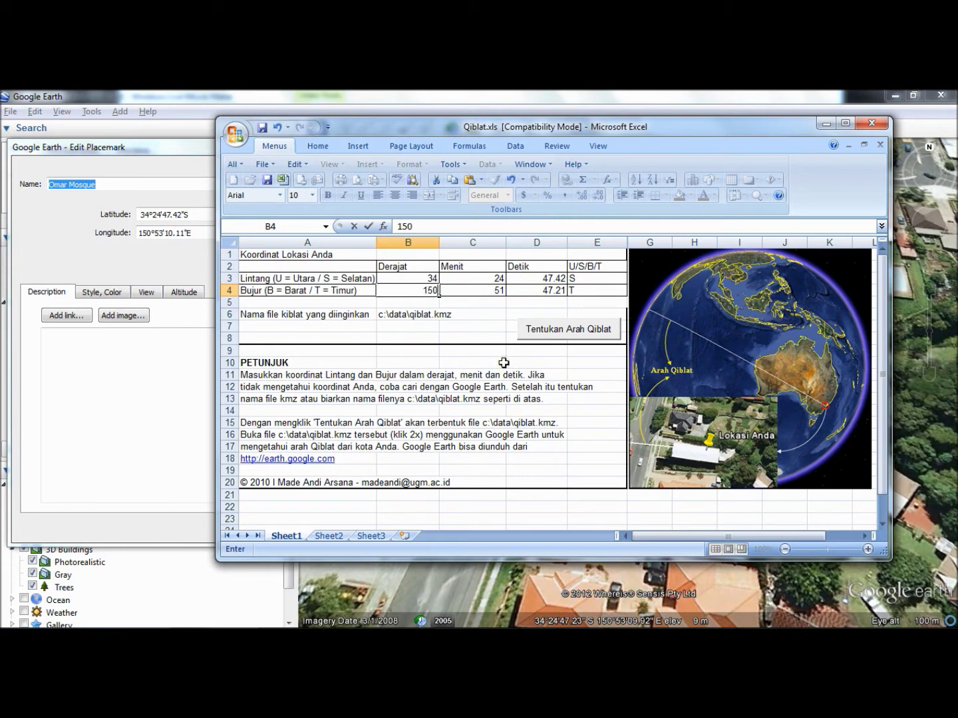
key("Return")
left_click(474, 290)
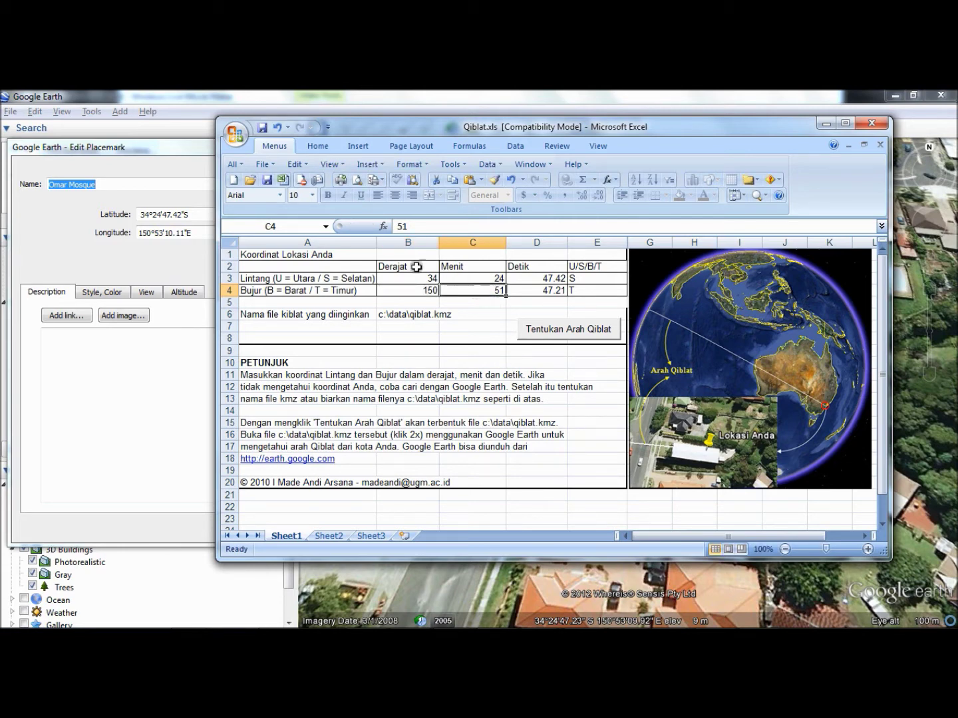
type("53")
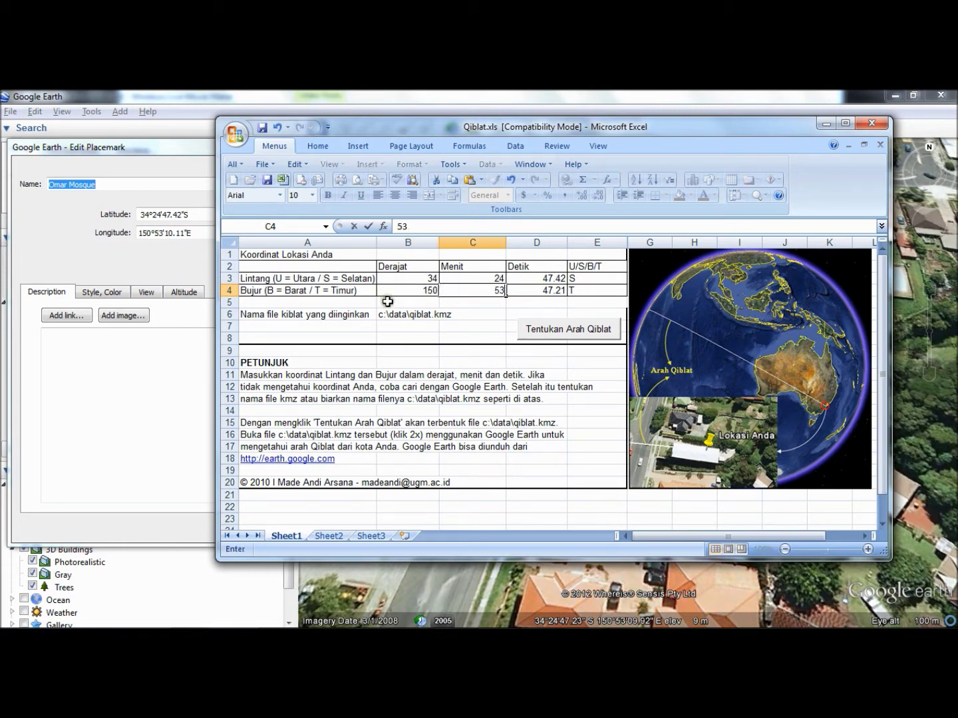
left_click(532, 293)
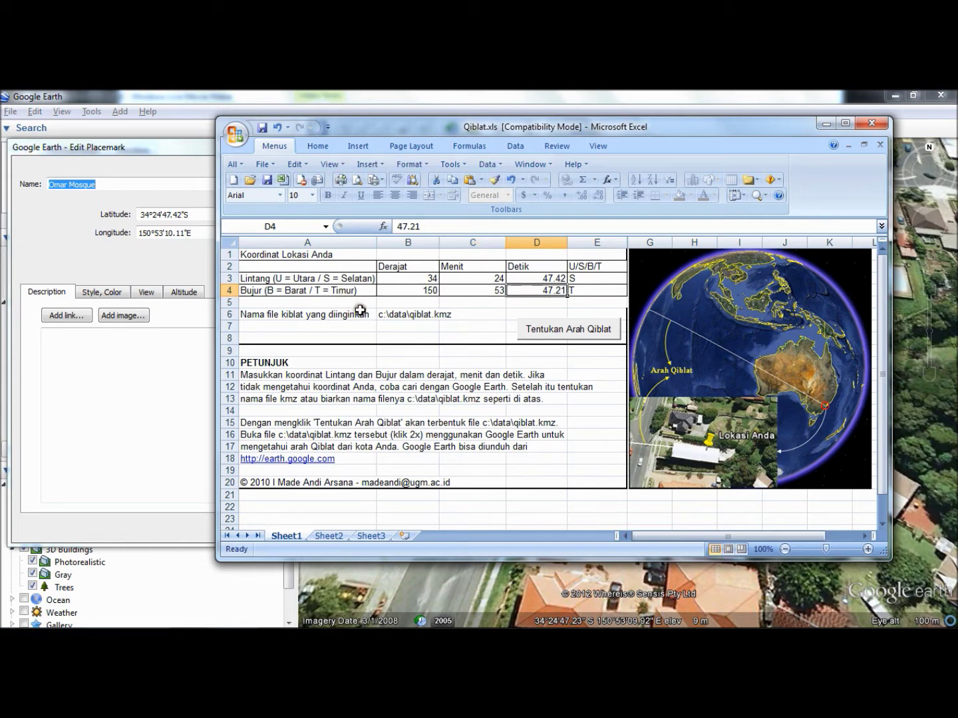
type("10.")
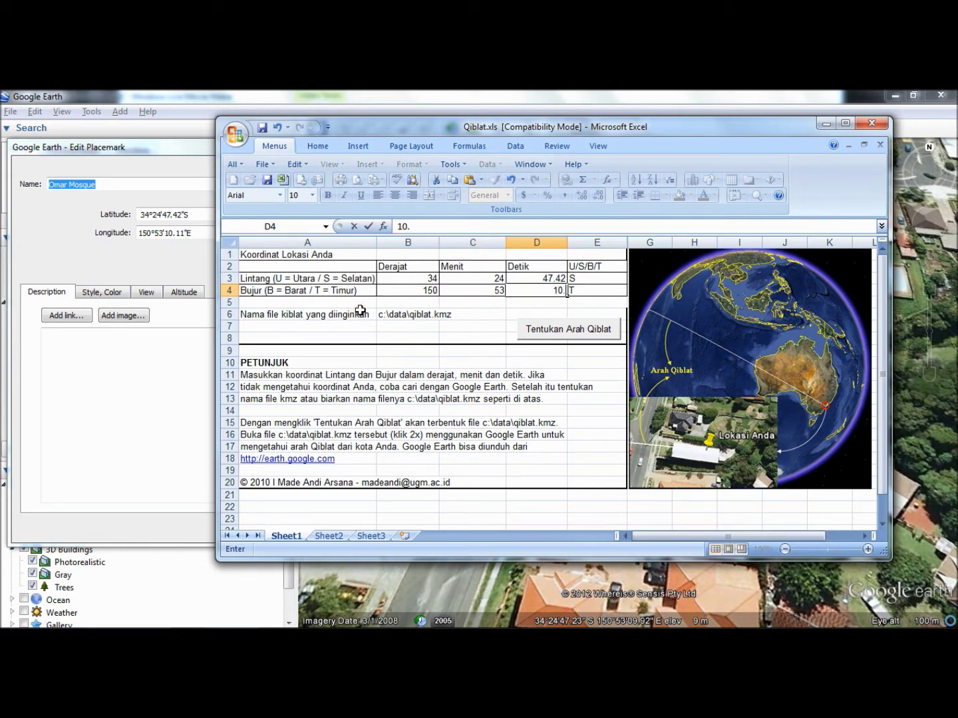
type("11")
left_click(576, 295)
Step: Check the hemisphere letters S and T and the output path c:\data\qiblat.kmz
left_click(586, 279)
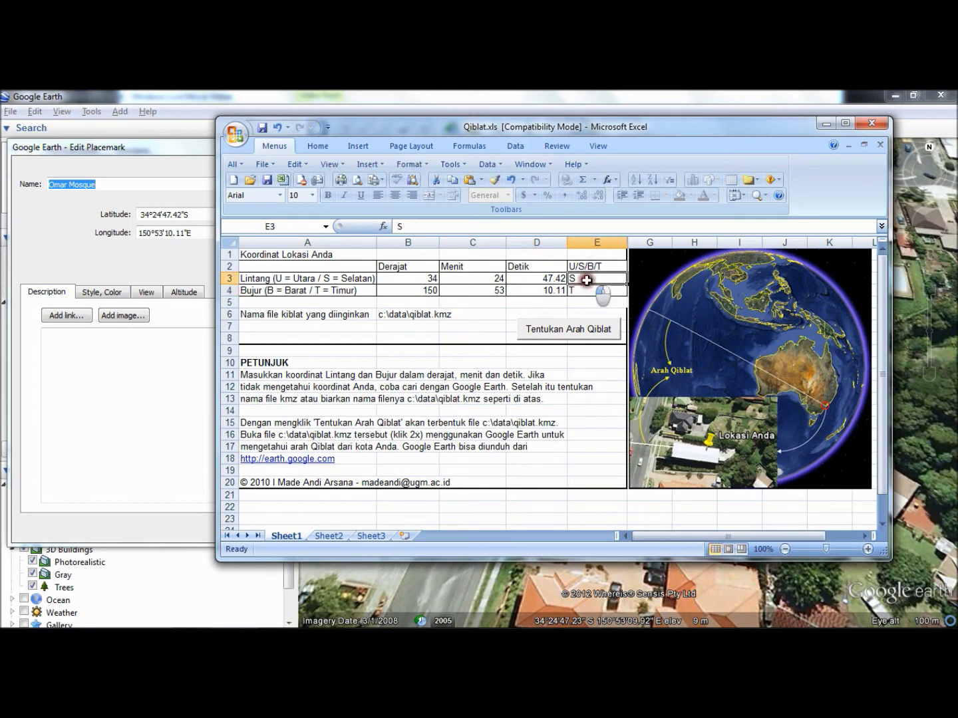
left_click(584, 289)
left_click(584, 278)
left_click(587, 289)
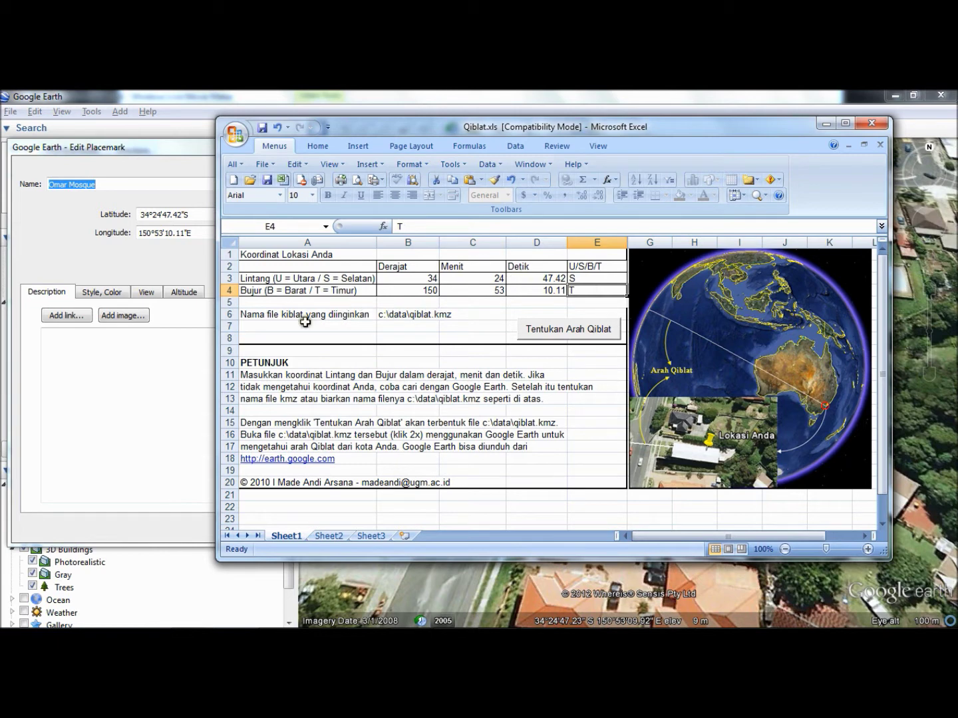
left_click(384, 318)
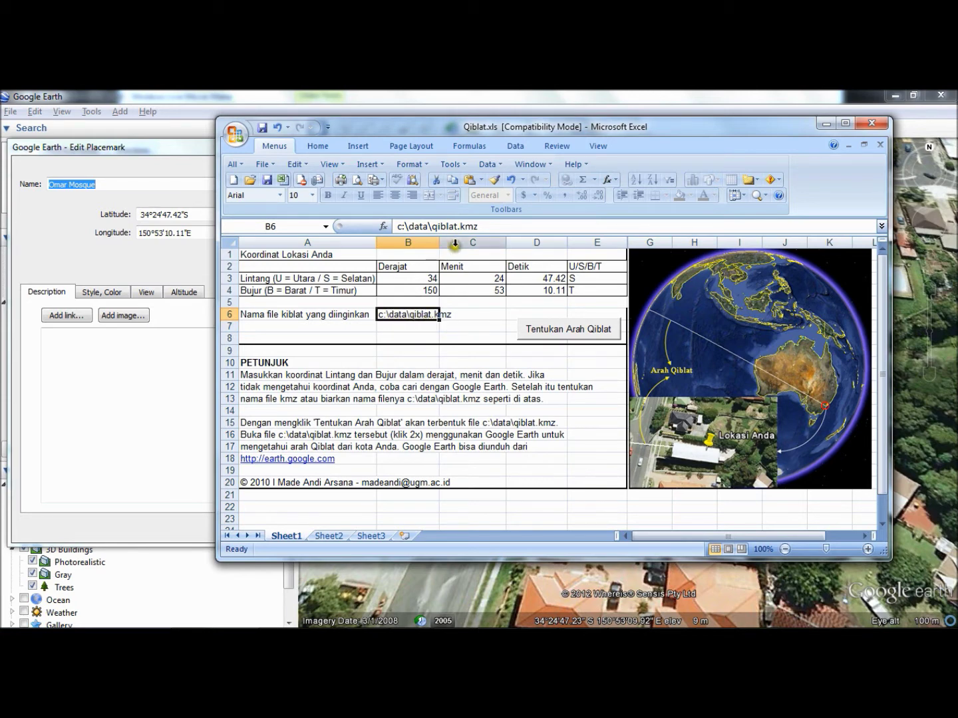
Step: Confirm the c:\data\qiblat.kmz path and run Tentukan Arah Qiblat for Omar Mosque's coordinates
left_click(479, 228)
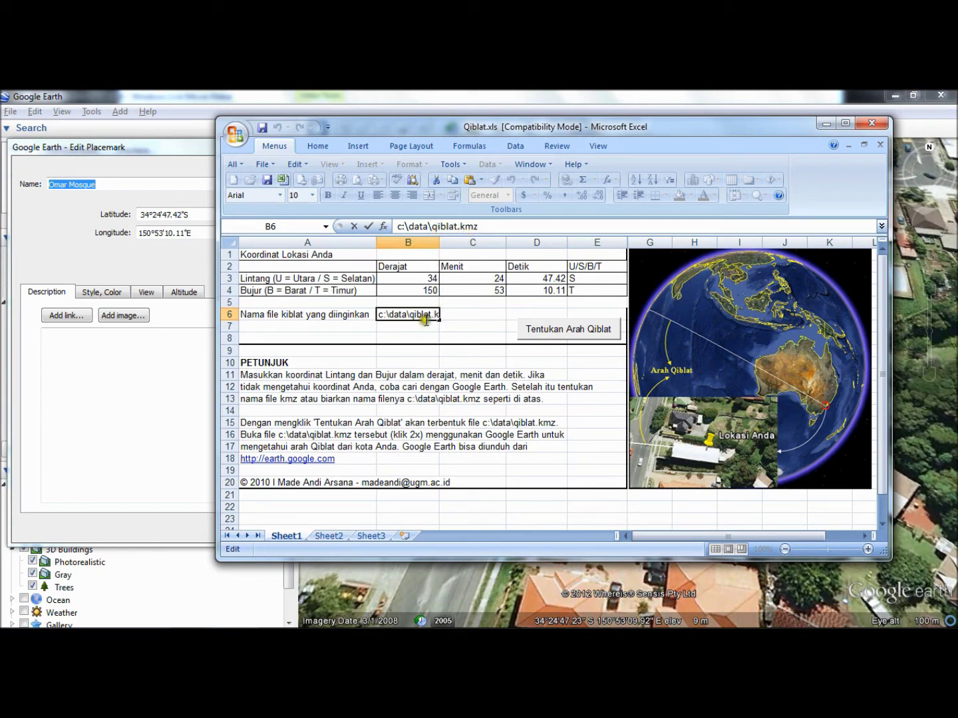
left_click(543, 337)
key("Return")
left_click(398, 315)
left_click(571, 336)
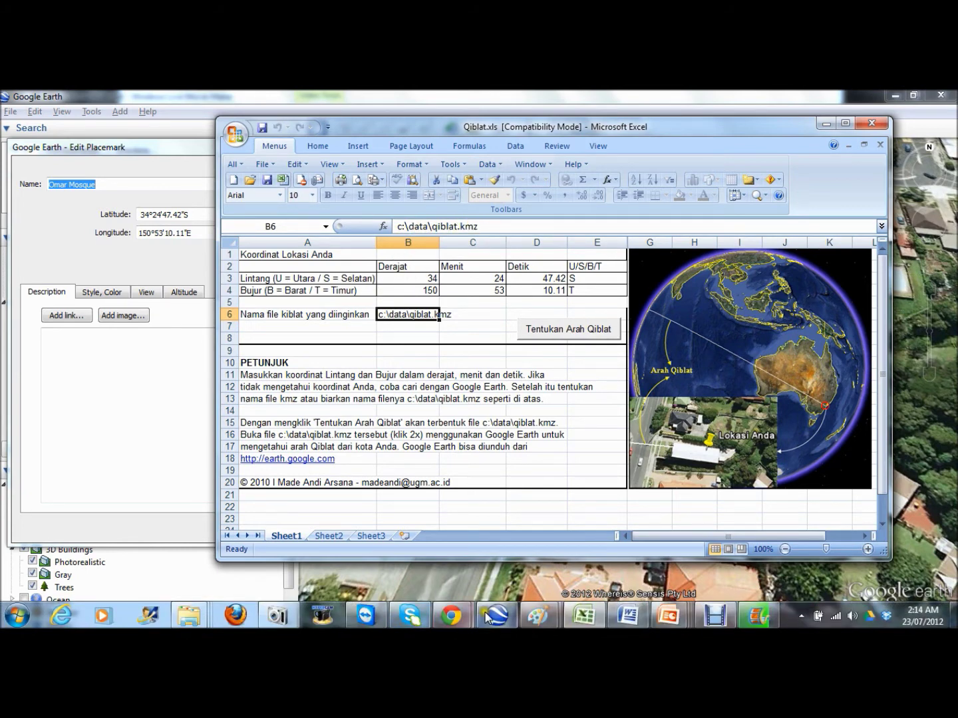
Step: Open the newest qiblat.kmz from C:\Data in Google Earth and close the placemark editor
left_click(190, 619)
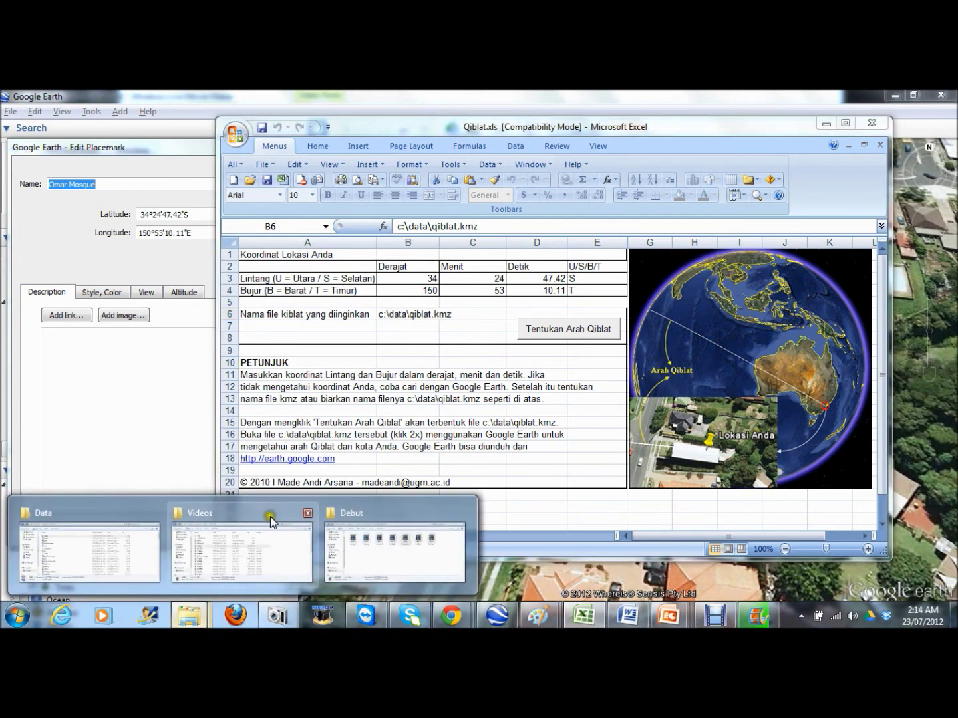
left_click(122, 559)
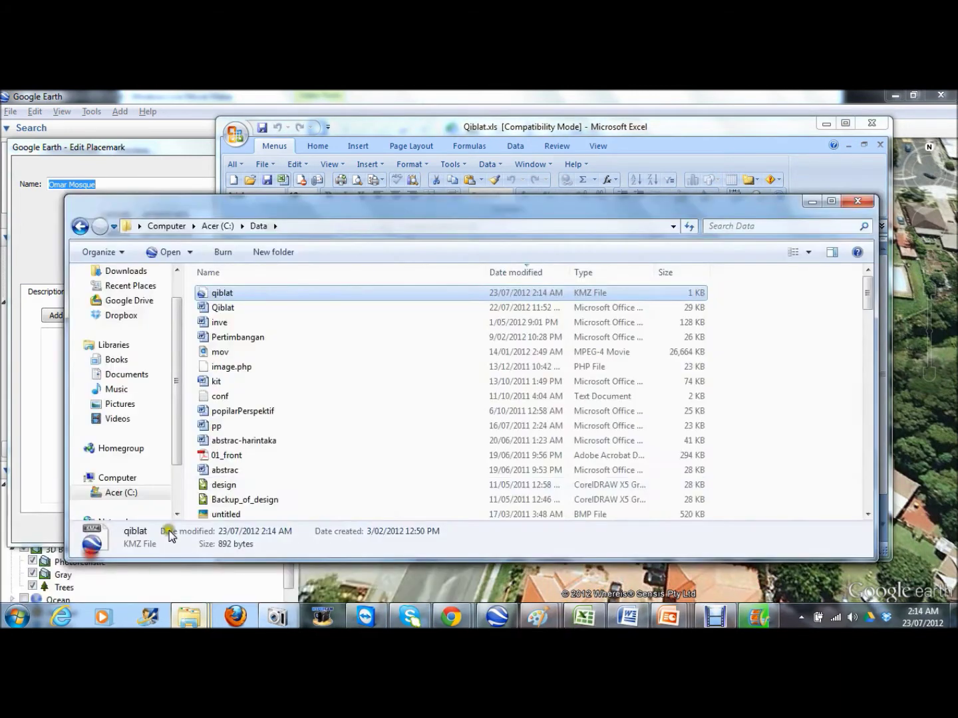
left_click(524, 273)
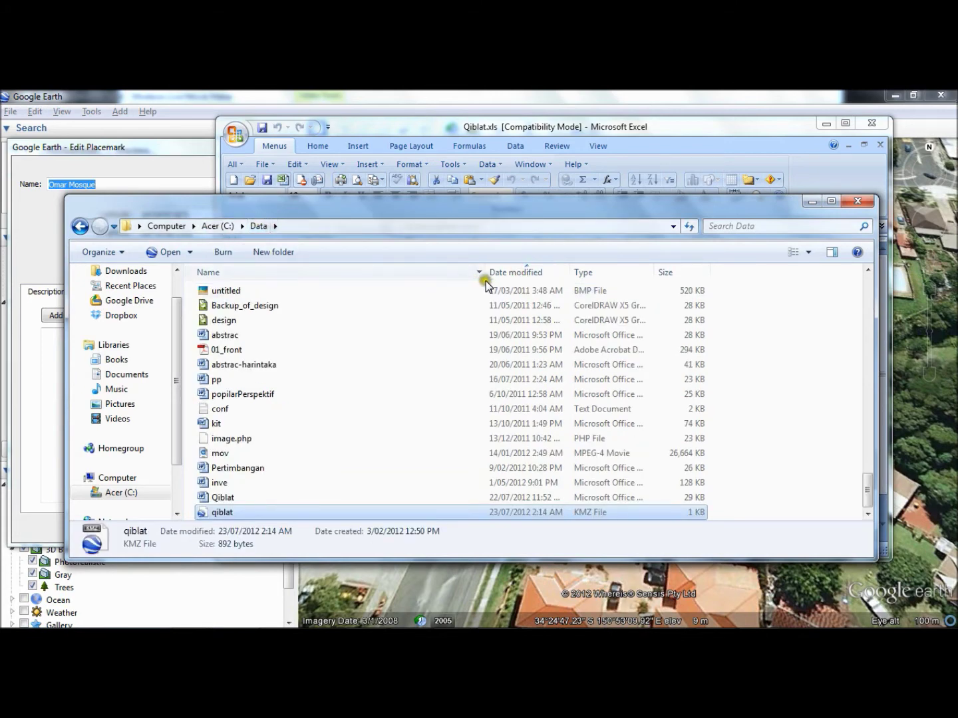
left_click(506, 272)
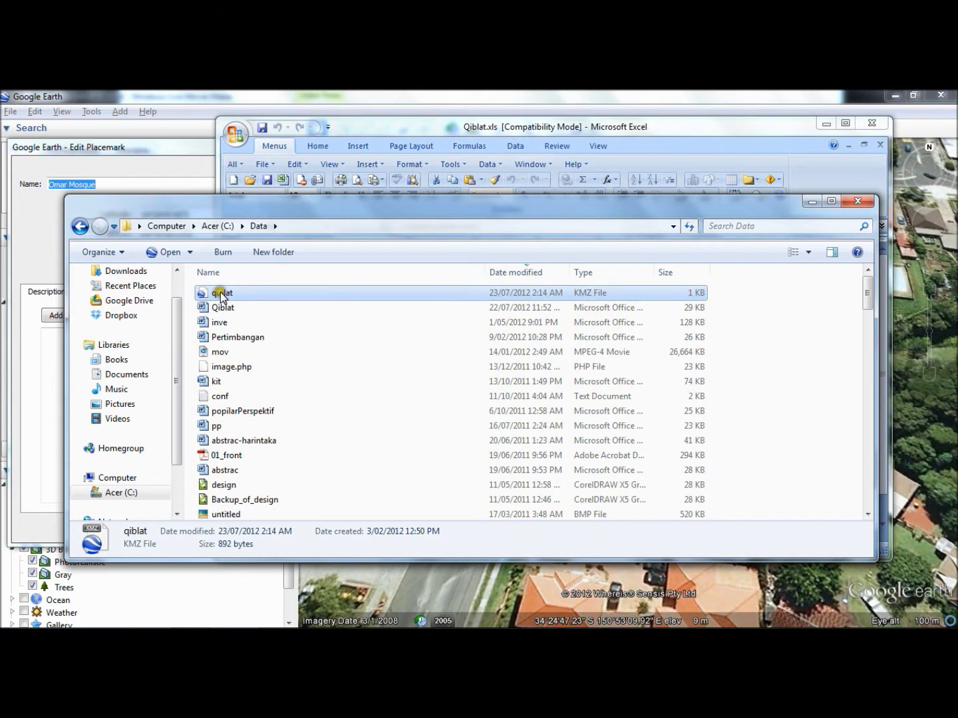
mouse_move(222, 293)
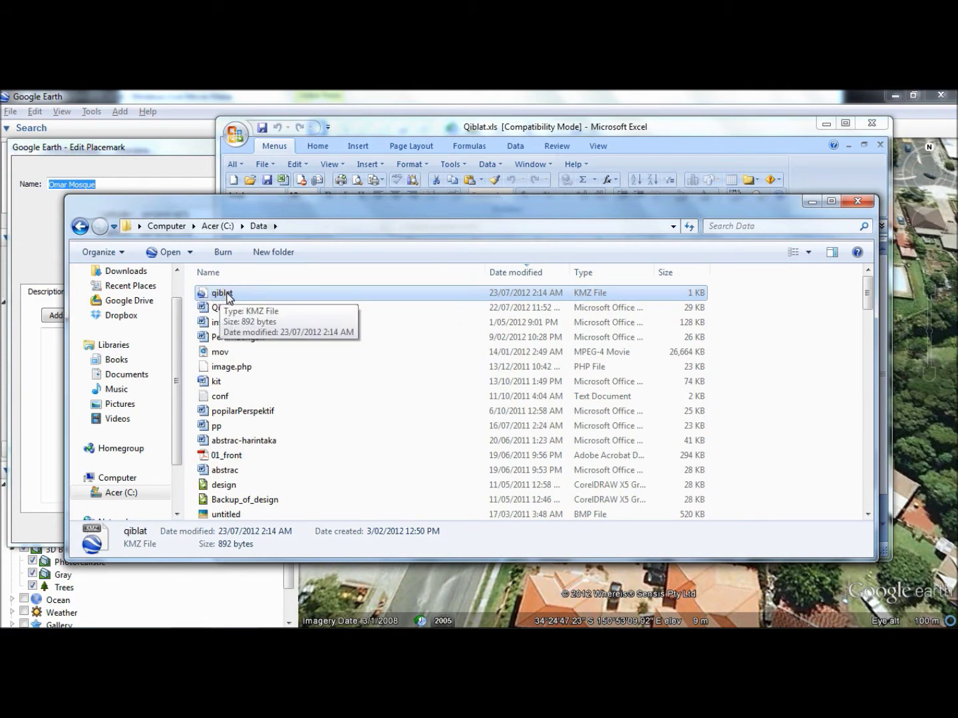
double_click(224, 293)
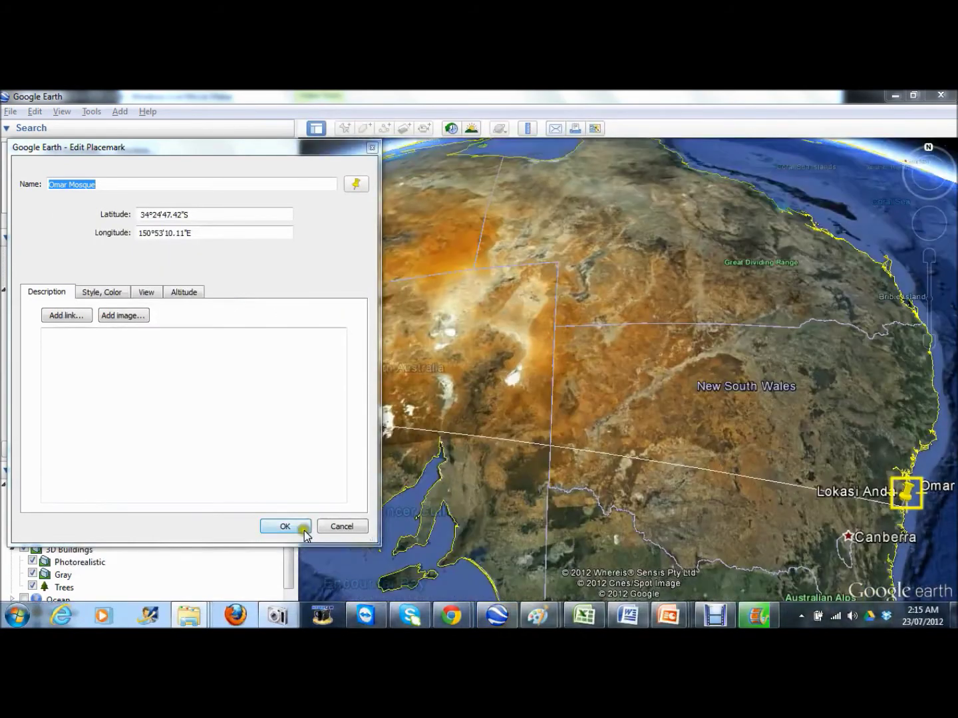
left_click(302, 526)
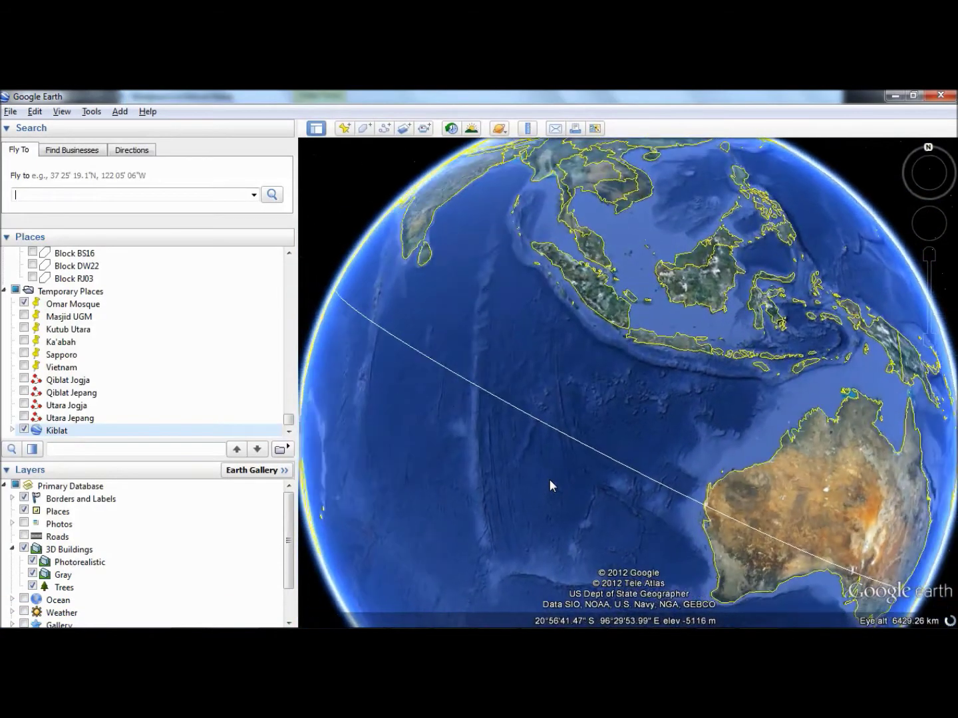
Step: Follow the Kiblat line across the globe and fly to the Ka'abah placemark in Mecca
mouse_move(550, 479)
left_mouse_down()
mouse_move(691, 465)
mouse_move(583, 418)
left_mouse_up()
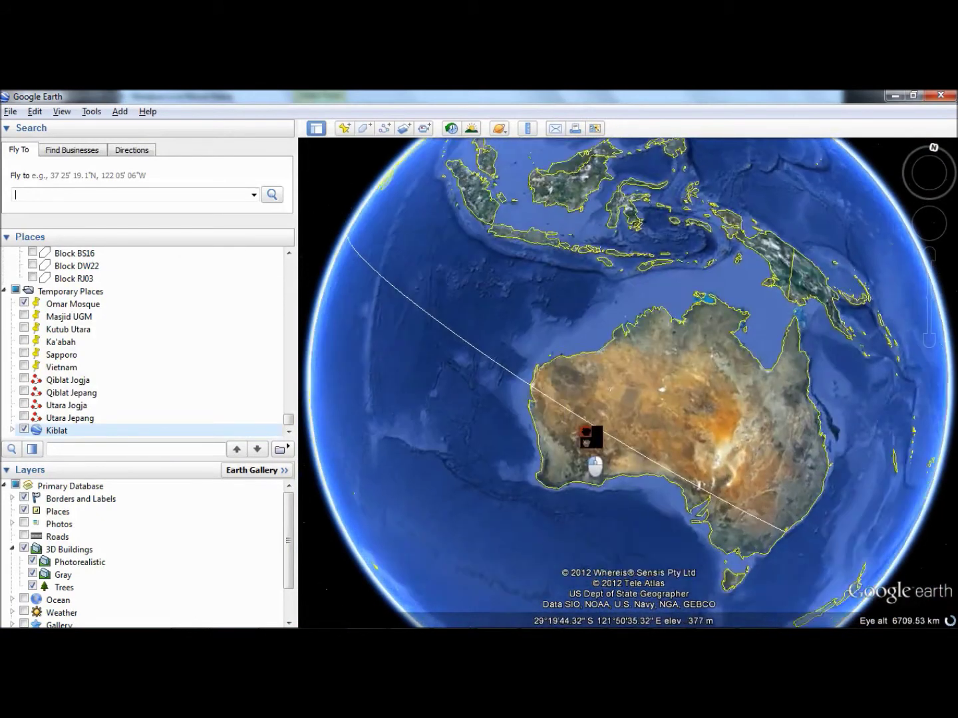
scroll(734, 485, "up", 5)
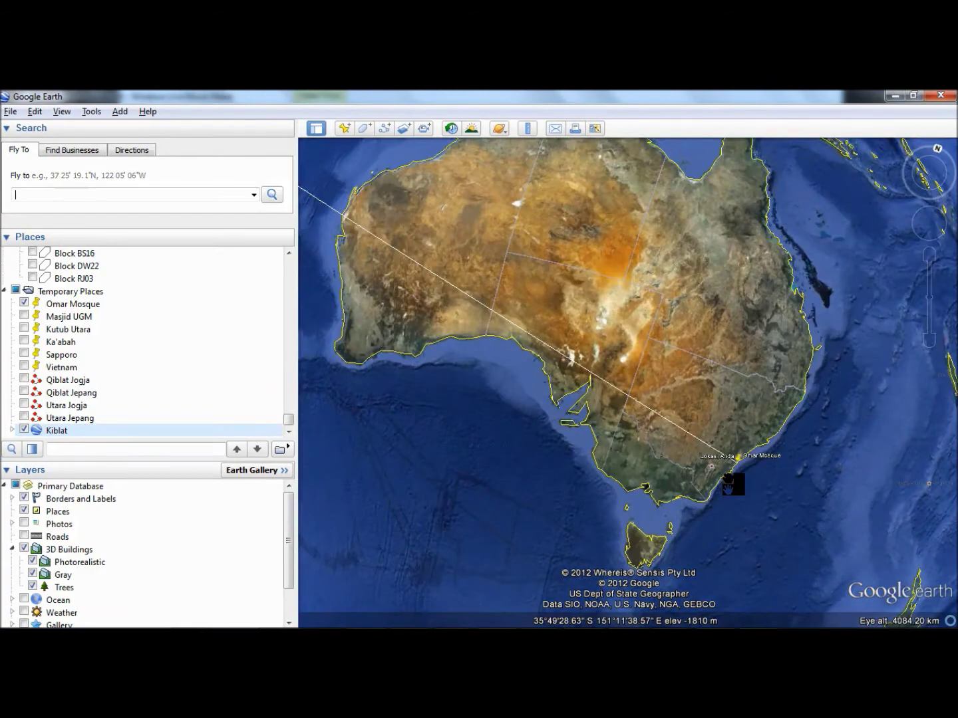
scroll(739, 458, "up", 5)
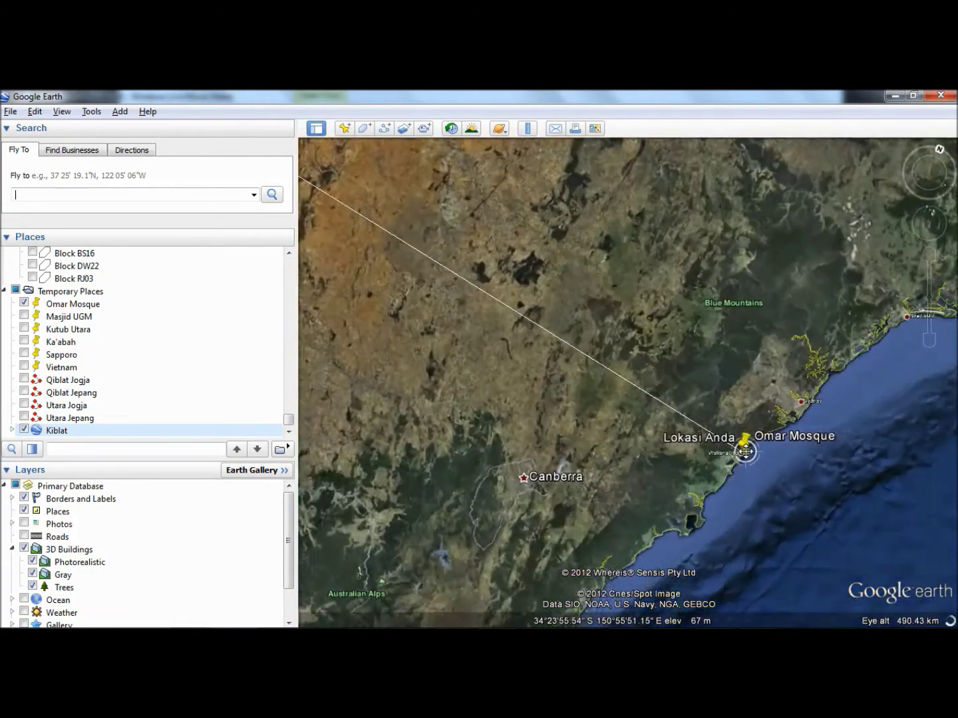
scroll(737, 452, "up", 5)
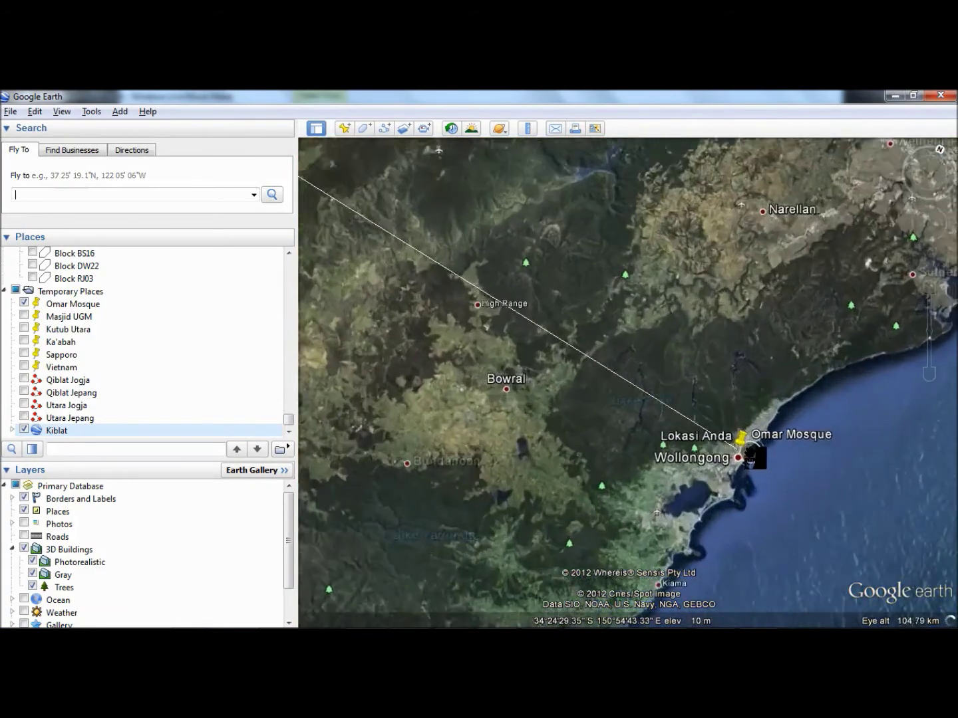
scroll(734, 460, "up", 3)
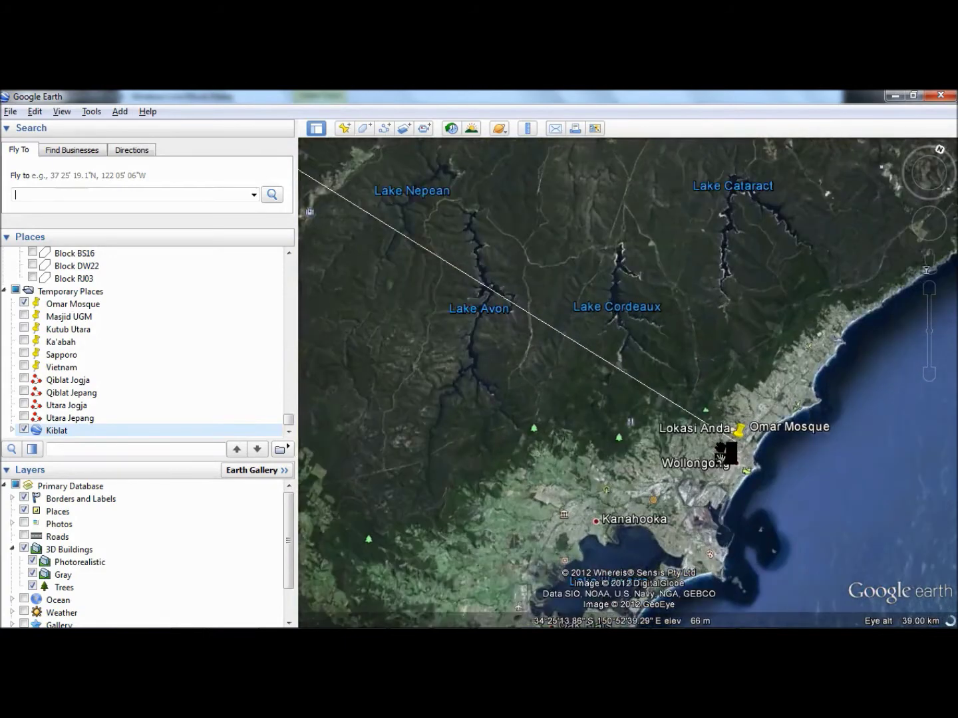
scroll(750, 451, "down", 3)
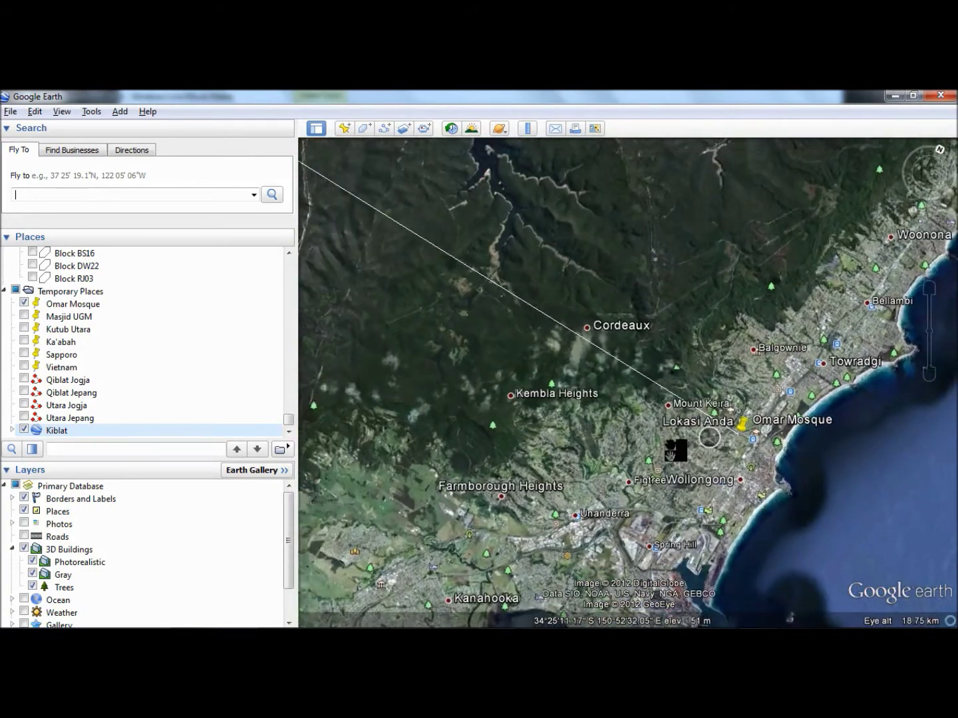
scroll(466, 361, "down", 3)
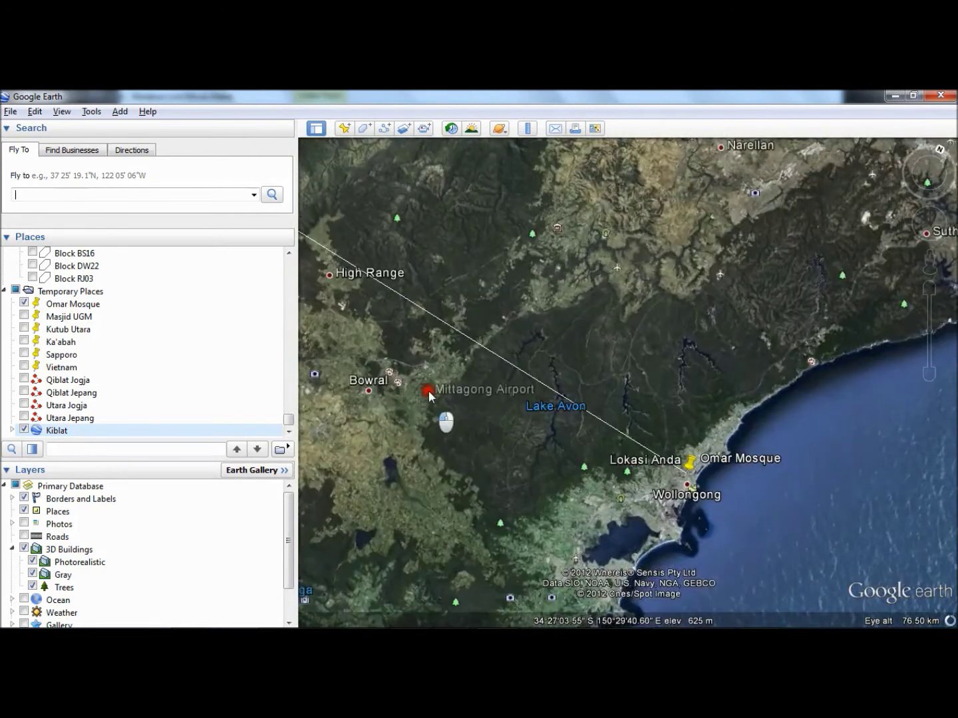
left_click_drag(429, 391, 470, 388)
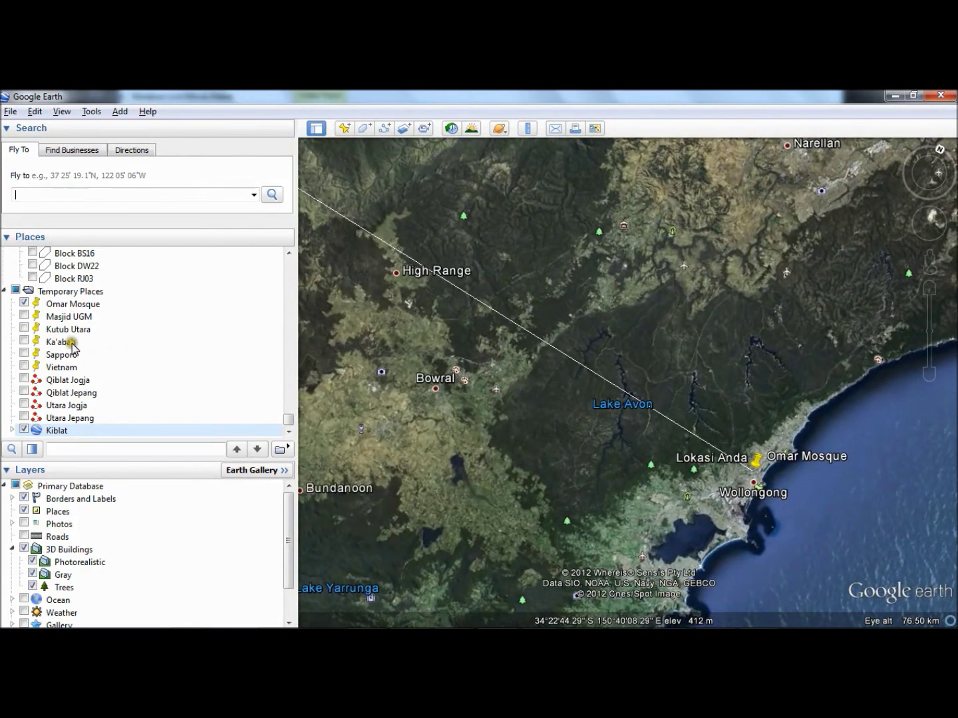
double_click(60, 342)
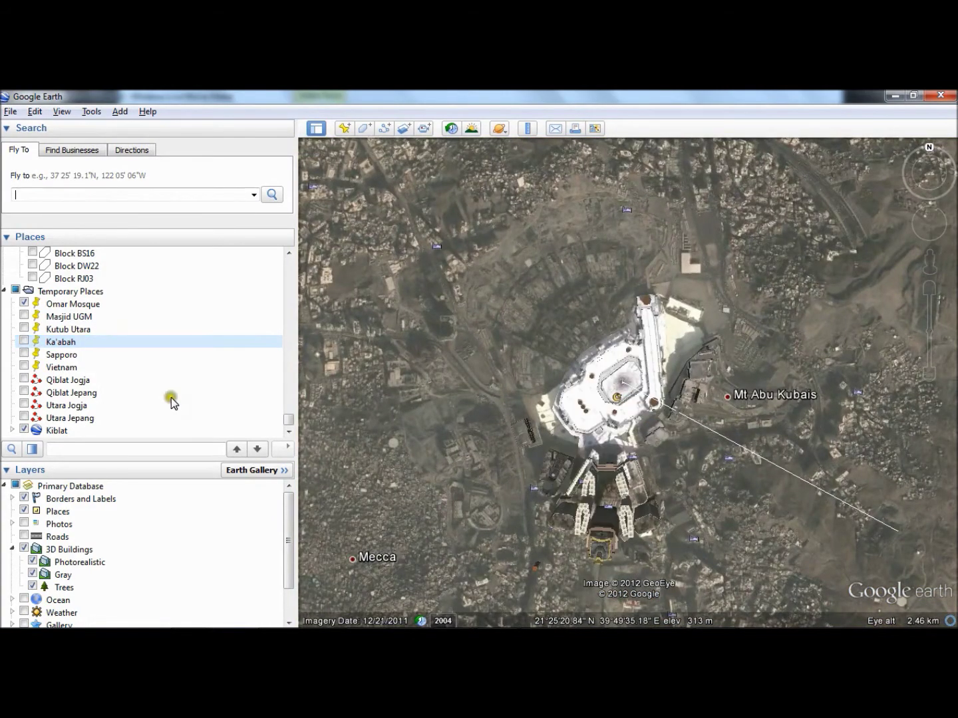
Step: Zoom out to the whole Kiblat line and centre the globe on Australia
double_click(64, 431)
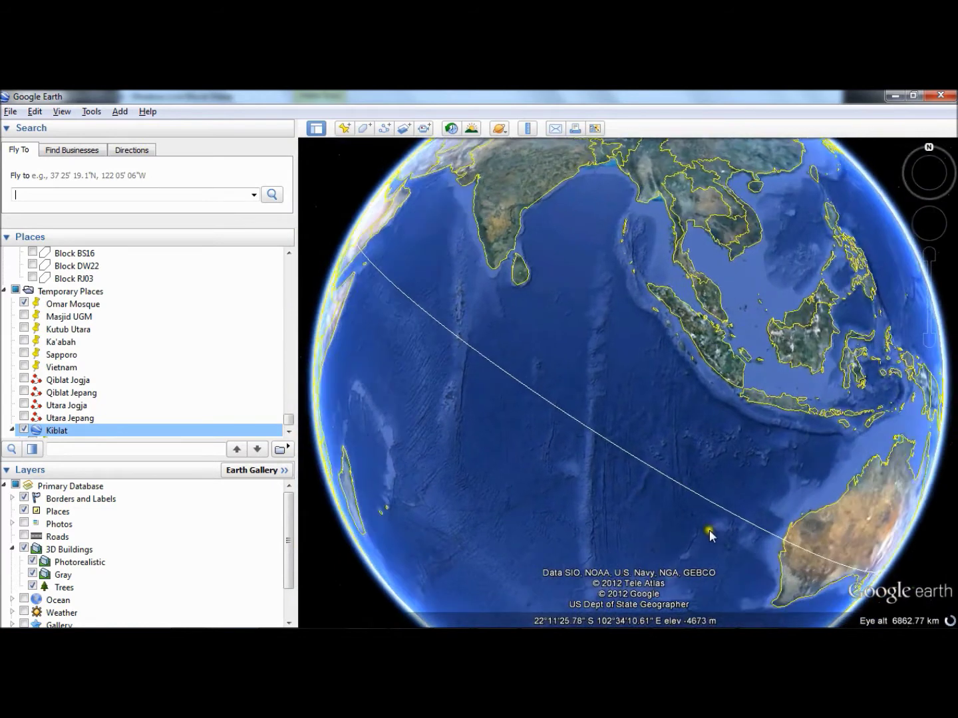
left_click_drag(723, 536, 447, 375)
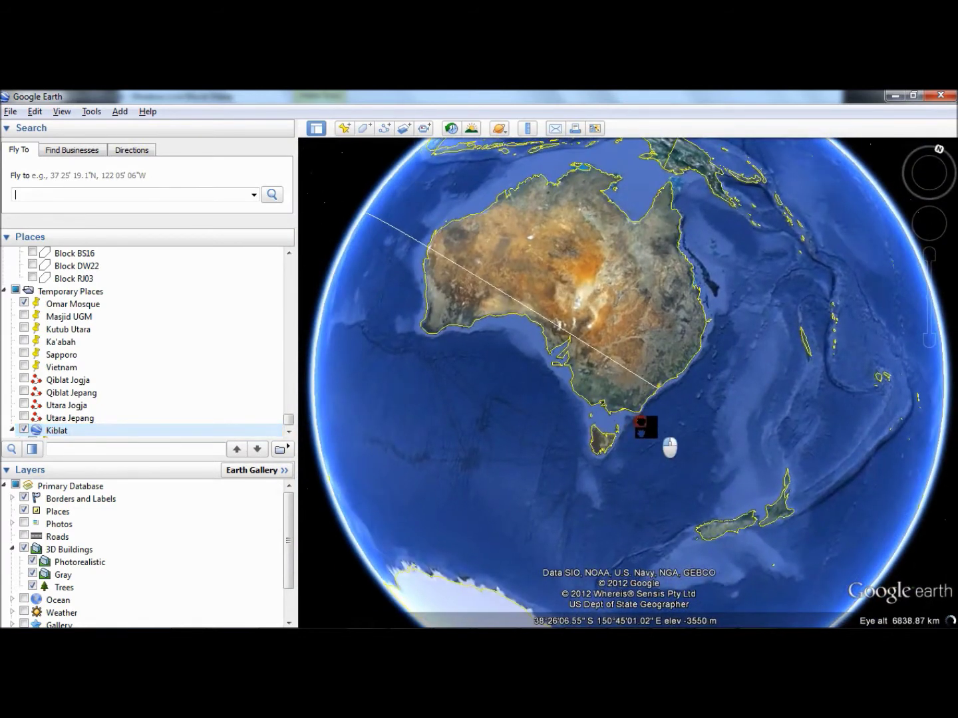
Step: Zoom in on Omar Mosque until the Kiblat line meets the Lokasi Anda pin
scroll(668, 392, "up", 5)
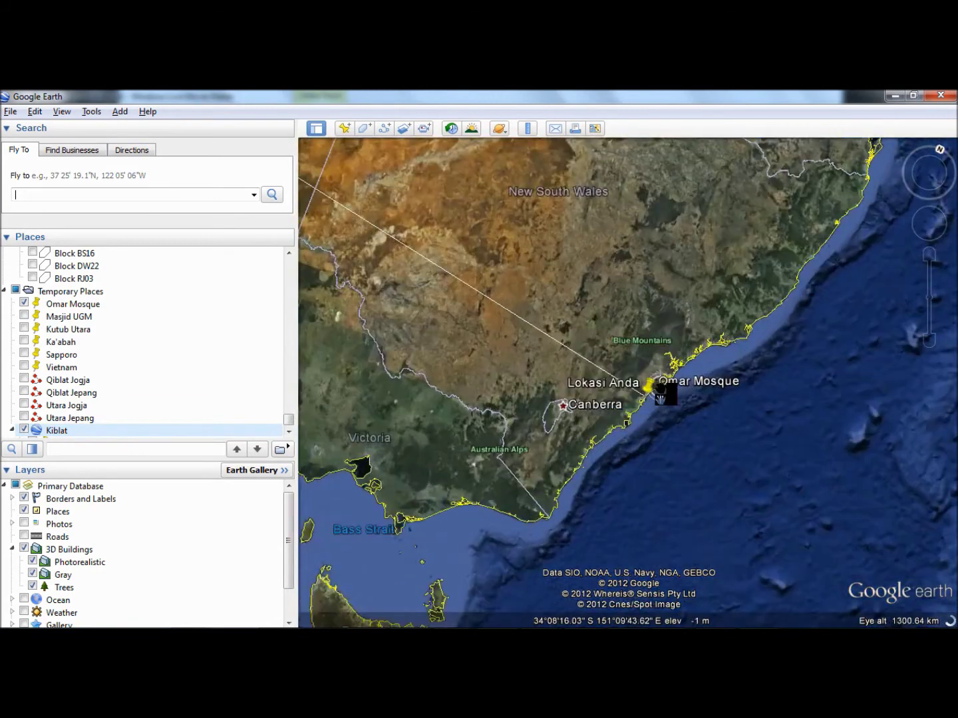
scroll(648, 403, "up", 3)
scroll(650, 392, "up", 3)
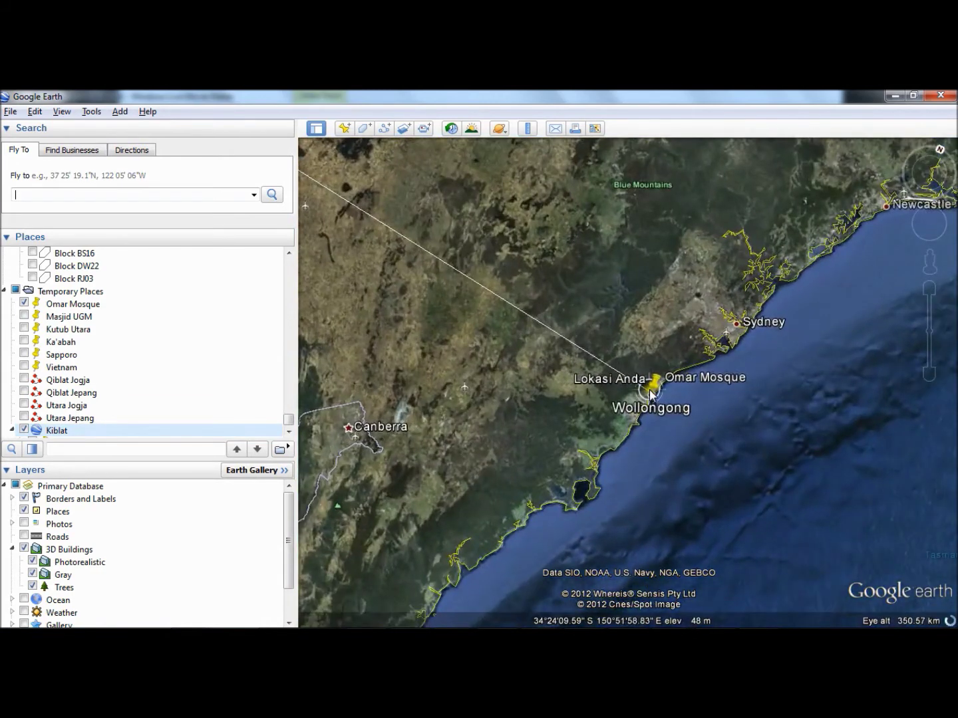
scroll(650, 392, "up", 3)
scroll(656, 411, "up", 3)
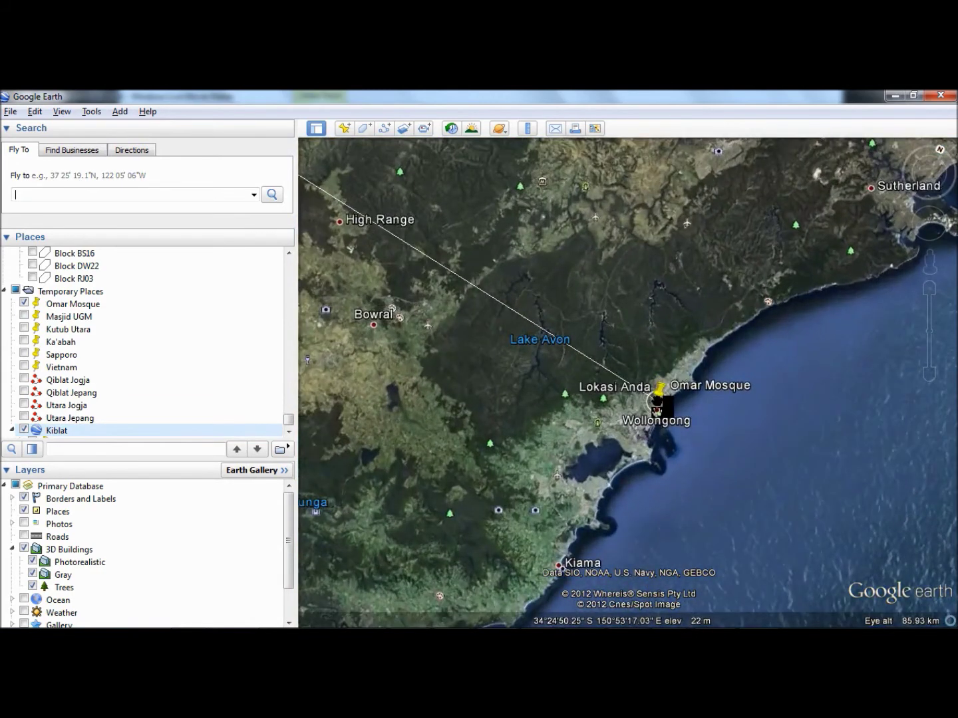
scroll(657, 404, "up", 3)
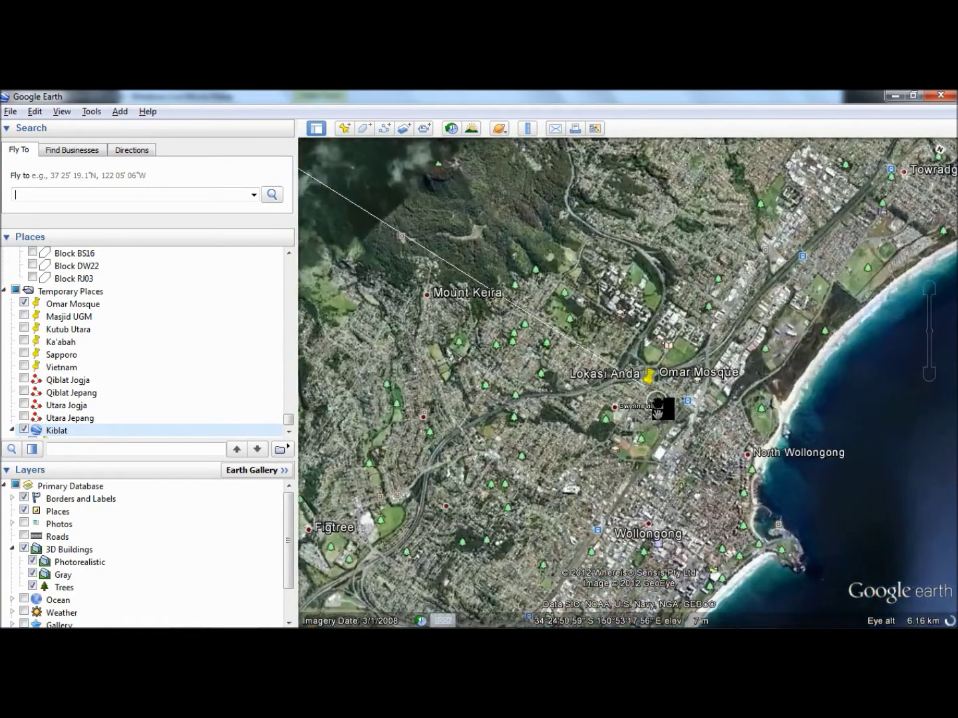
scroll(624, 370, "up", 2)
scroll(622, 372, "up", 3)
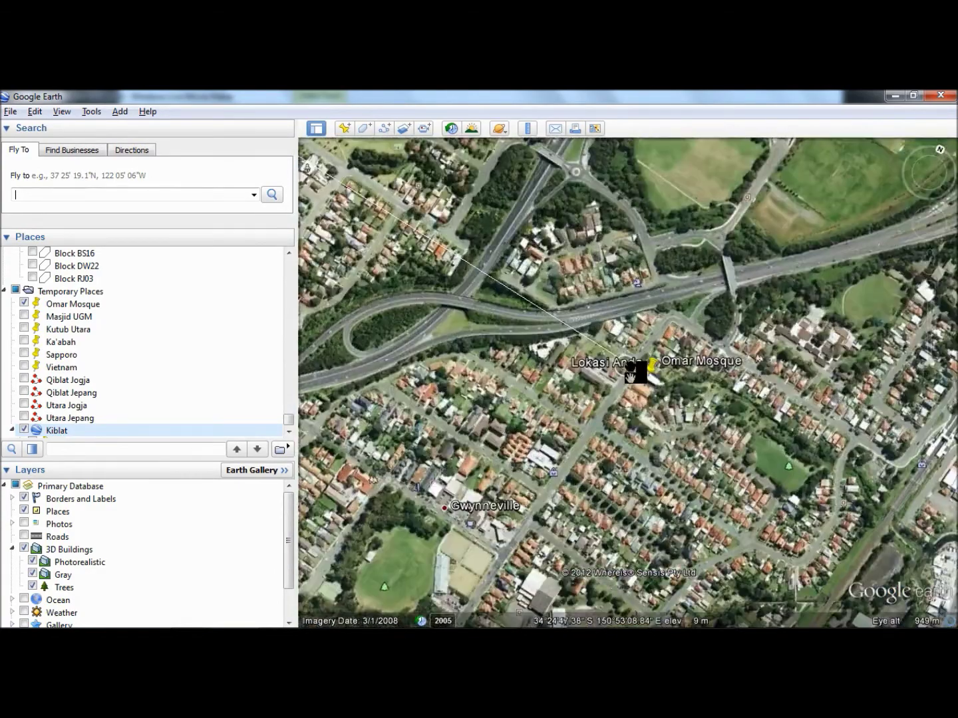
scroll(666, 378, "up", 2)
scroll(665, 379, "up", 2)
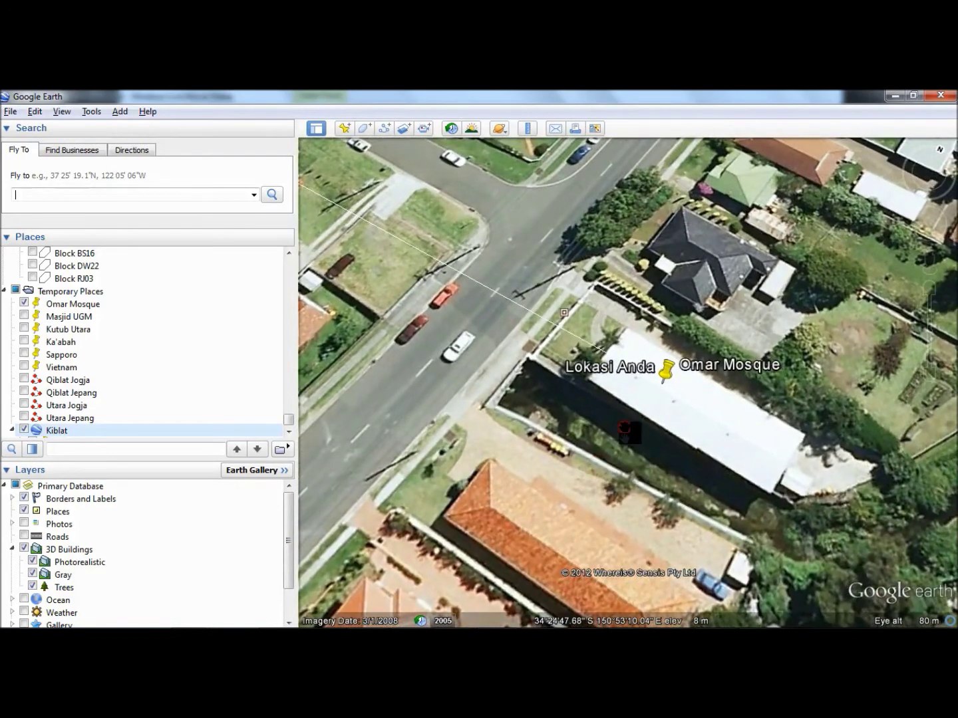
scroll(631, 387, "down", 2)
scroll(637, 404, "up", 2)
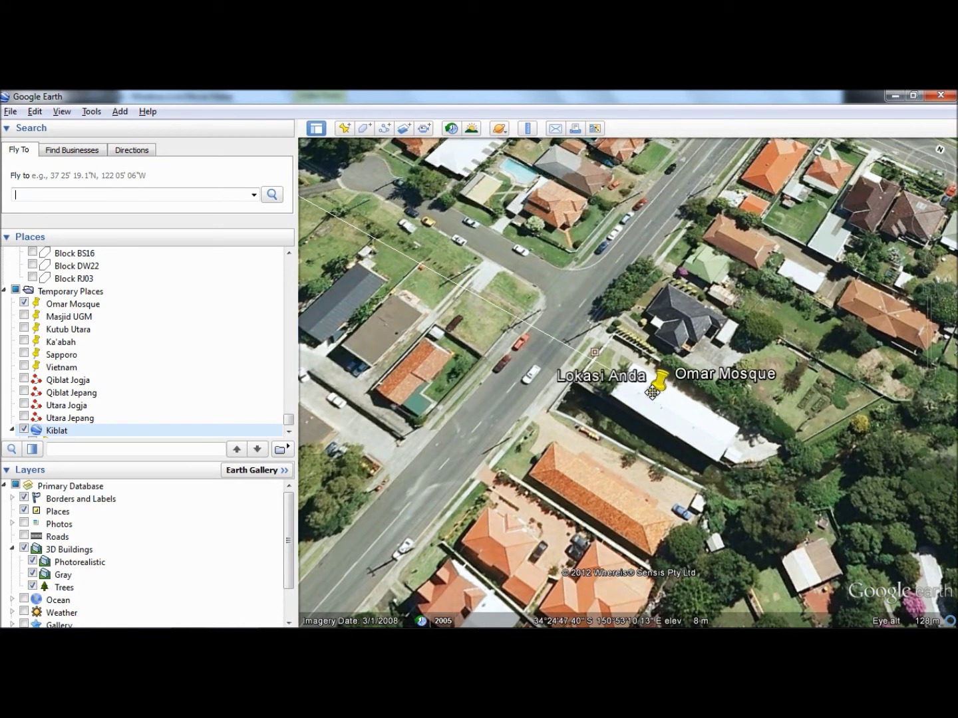
left_click_drag(674, 411, 640, 423)
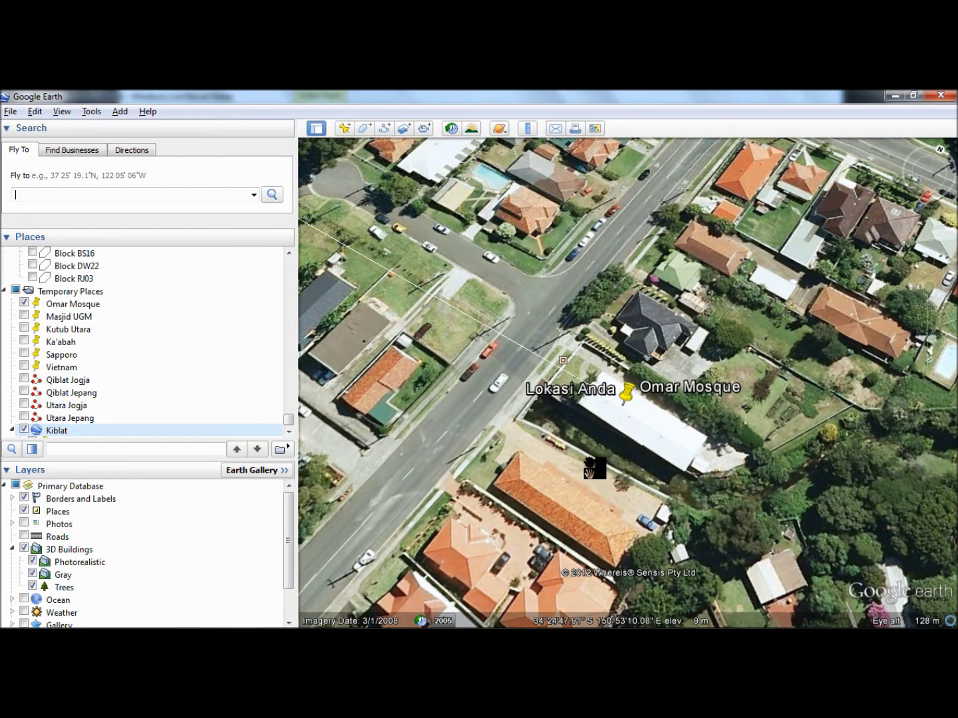
Step: Zoom out slightly and back in to about 205 m over the Omar Mosque neighbourhood
scroll(594, 467, "down", 5)
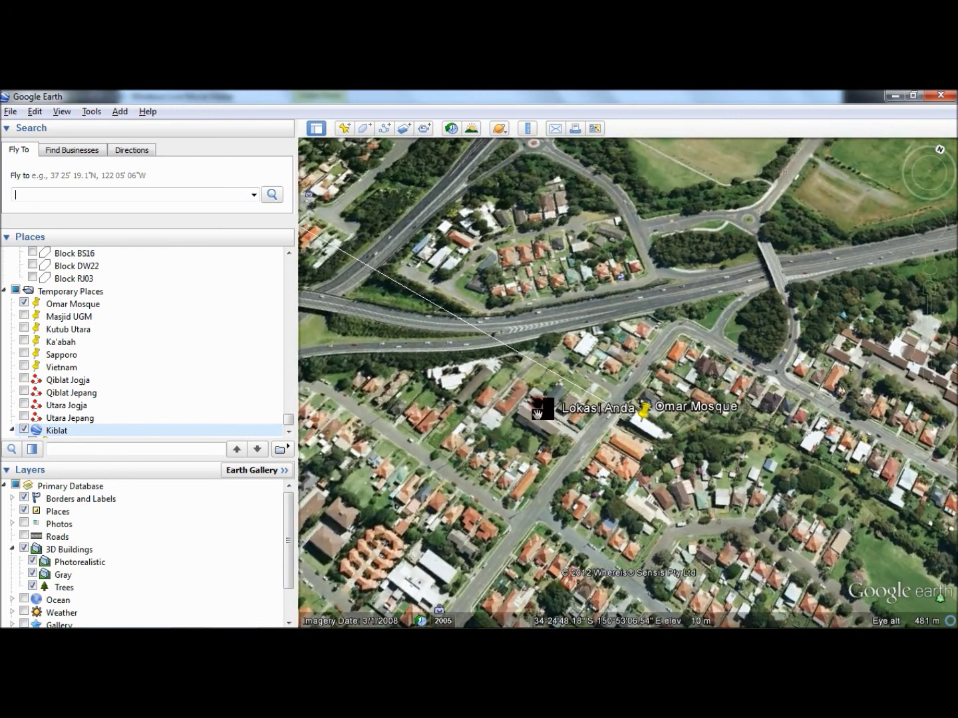
scroll(615, 449, "up", 3)
scroll(630, 440, "up", 2)
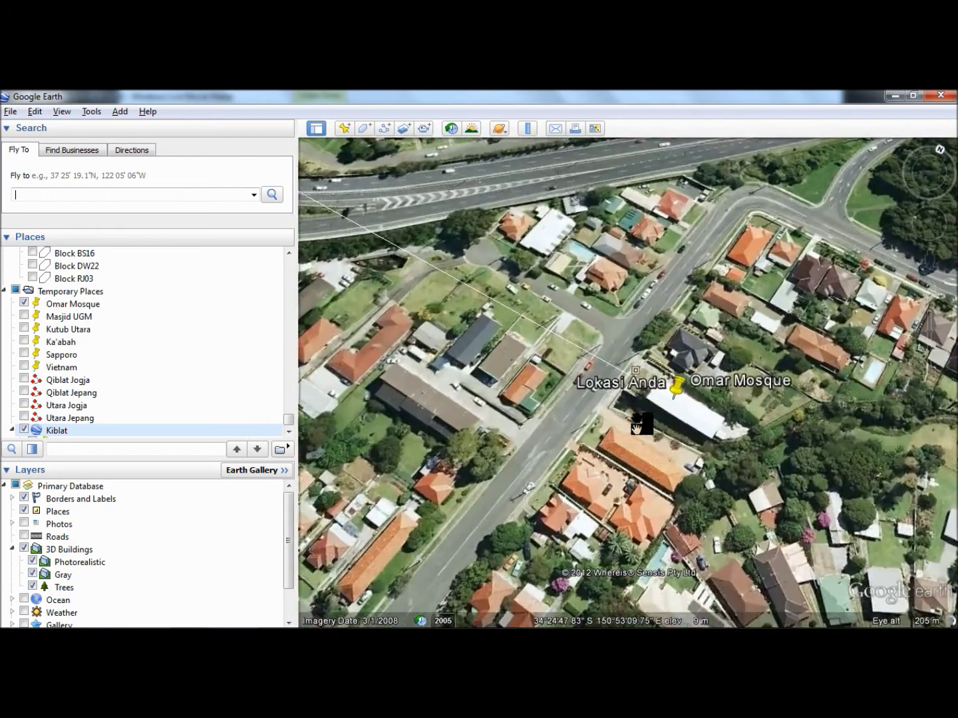